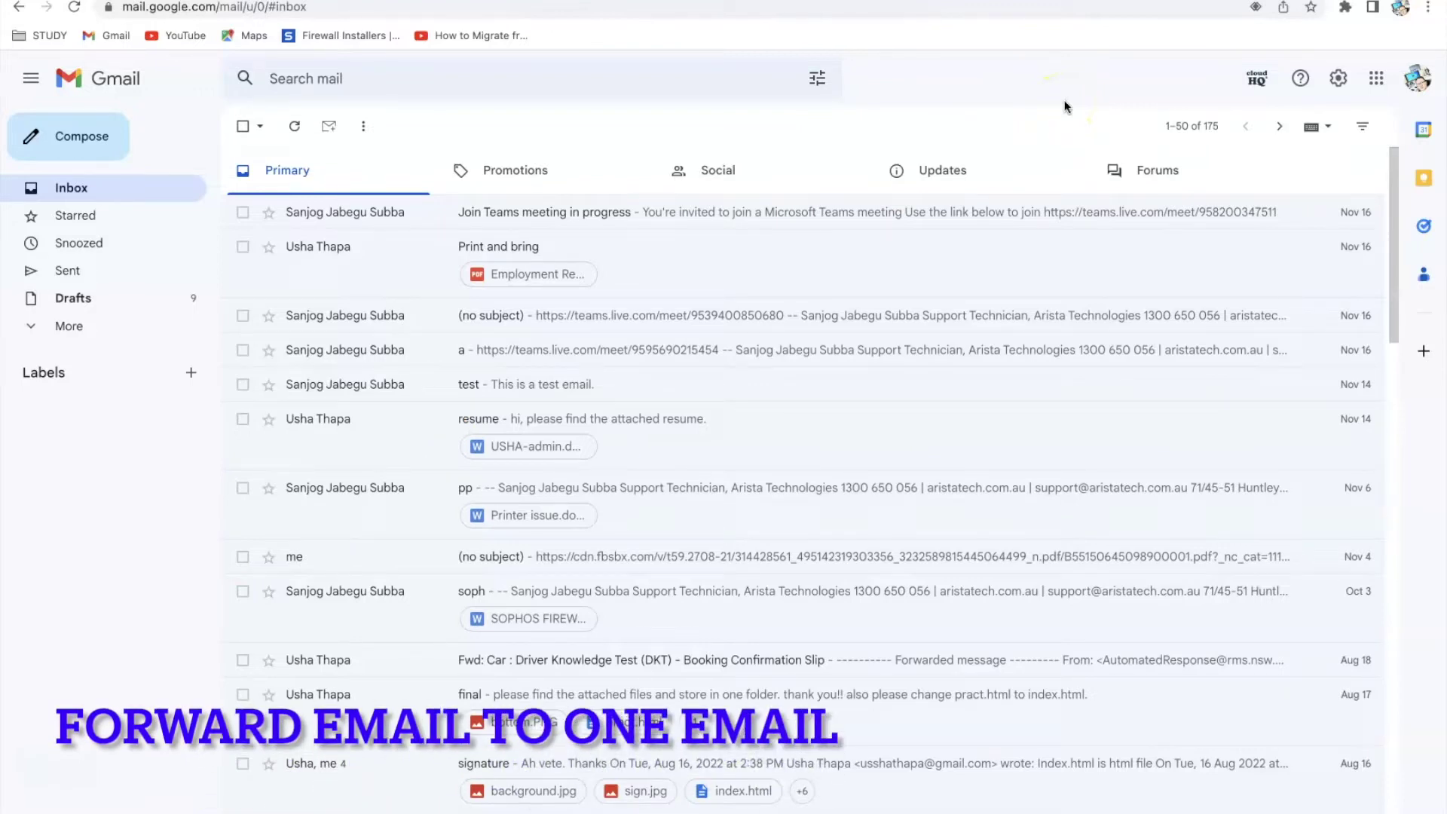
Go from the inbox's quick settings panel to Gmail's full Settings page
{"action": "left_click", "coordinate": [1342, 87]}
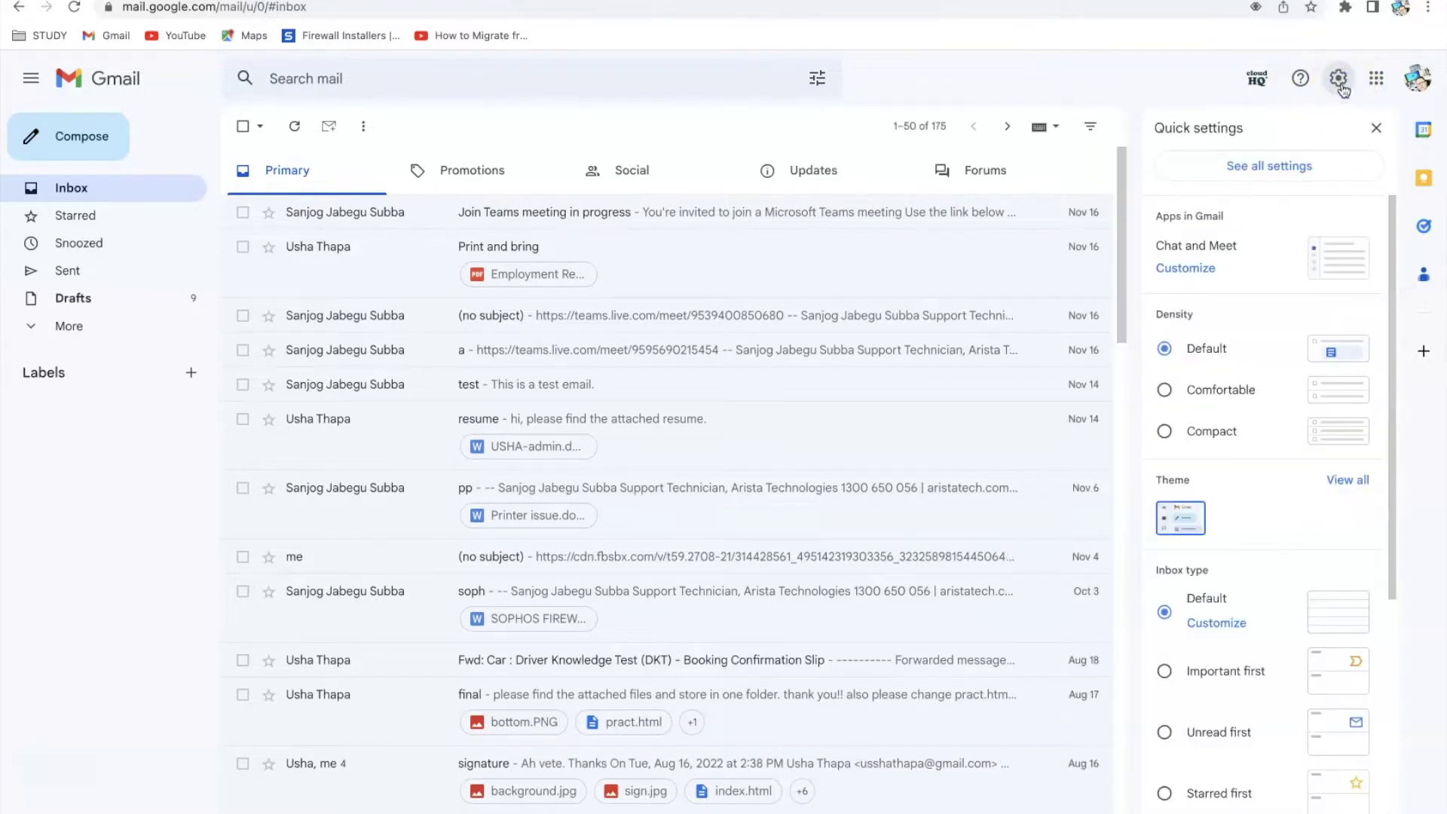
{"action": "left_click", "coordinate": [1288, 169]}
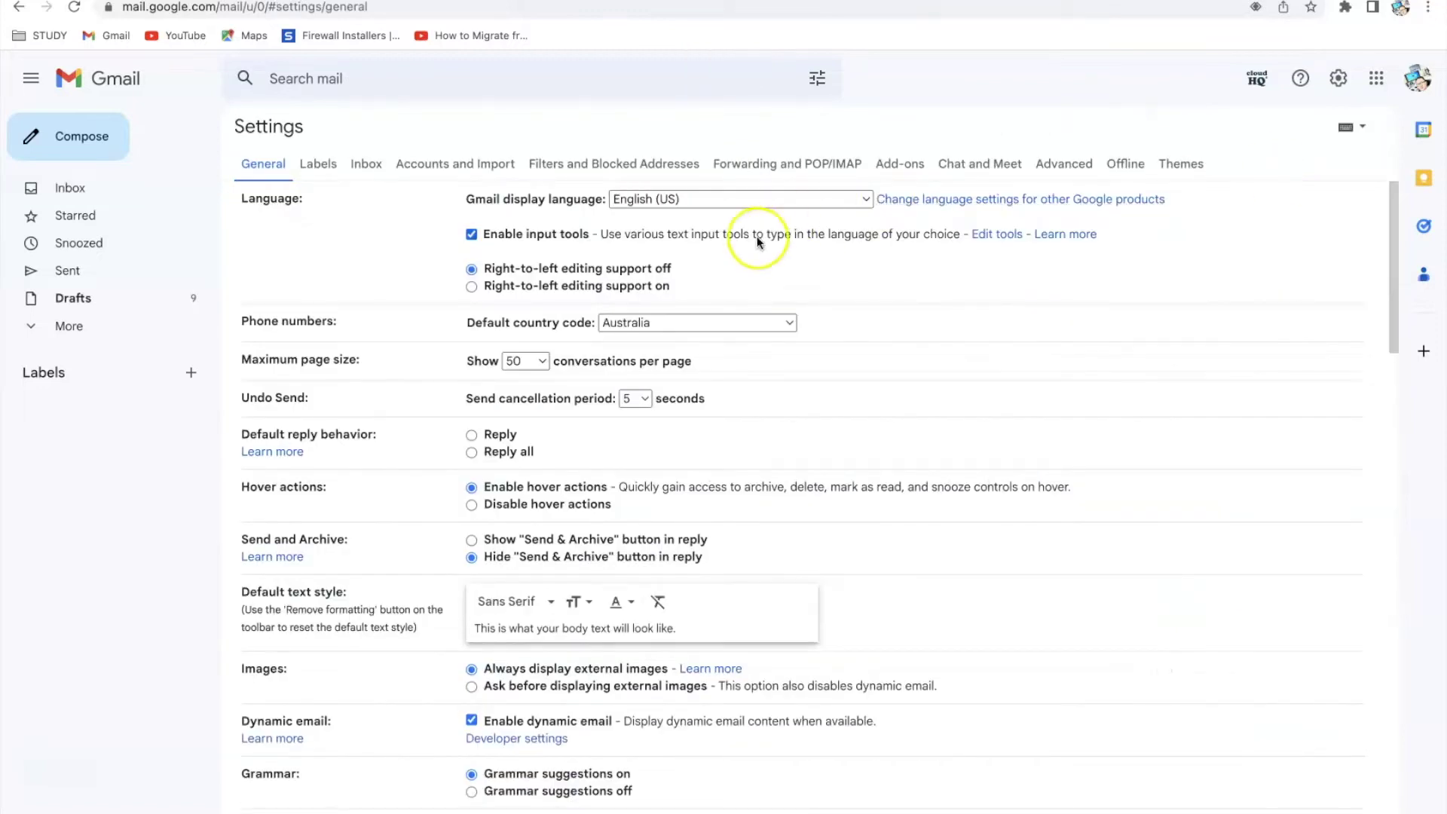
Begin adding a forwarding address under Forwarding and POP/IMAP, then copy the second account's email
{"action": "left_click", "coordinate": [783, 171]}
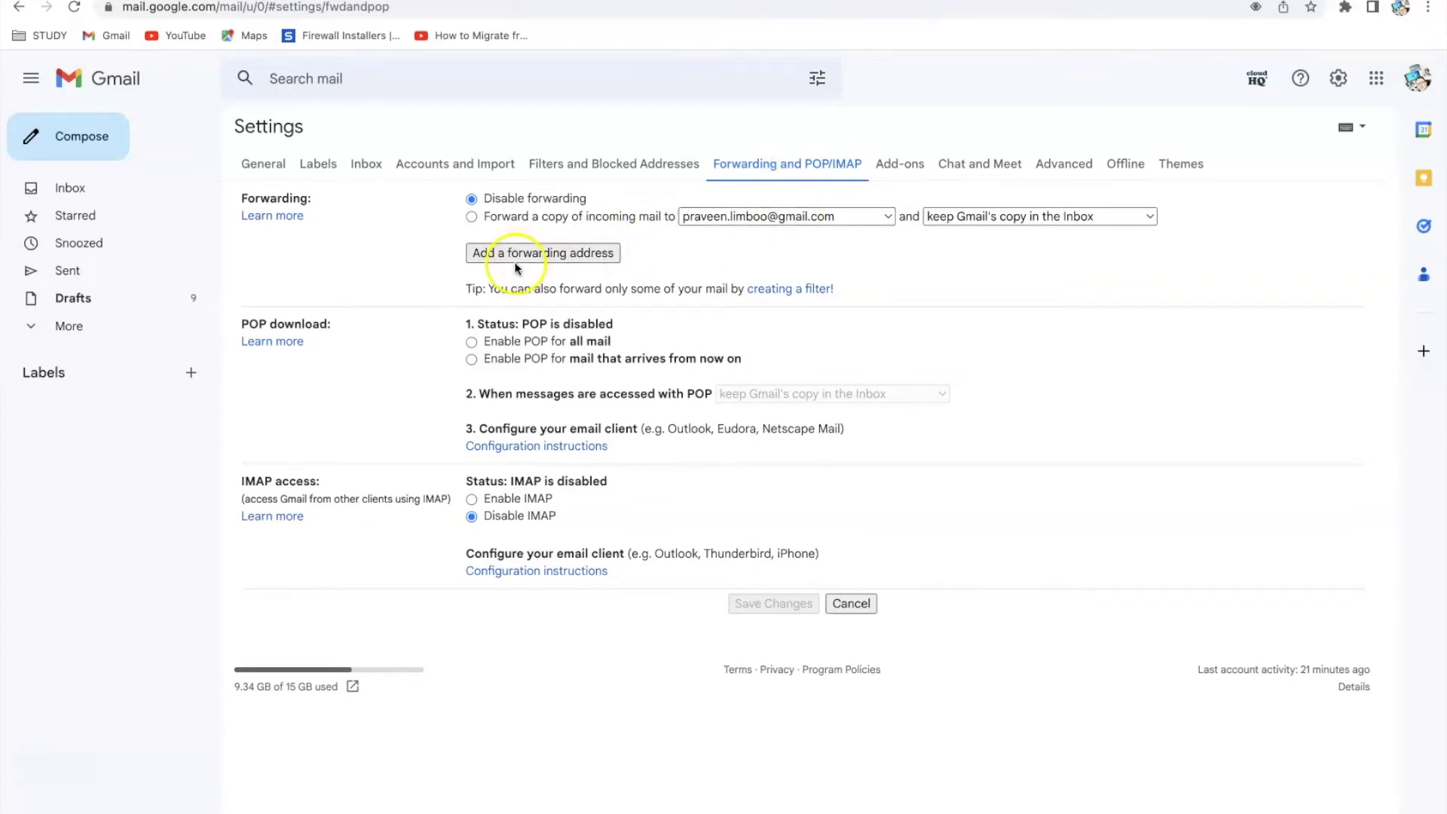
{"action": "left_click", "coordinate": [565, 255]}
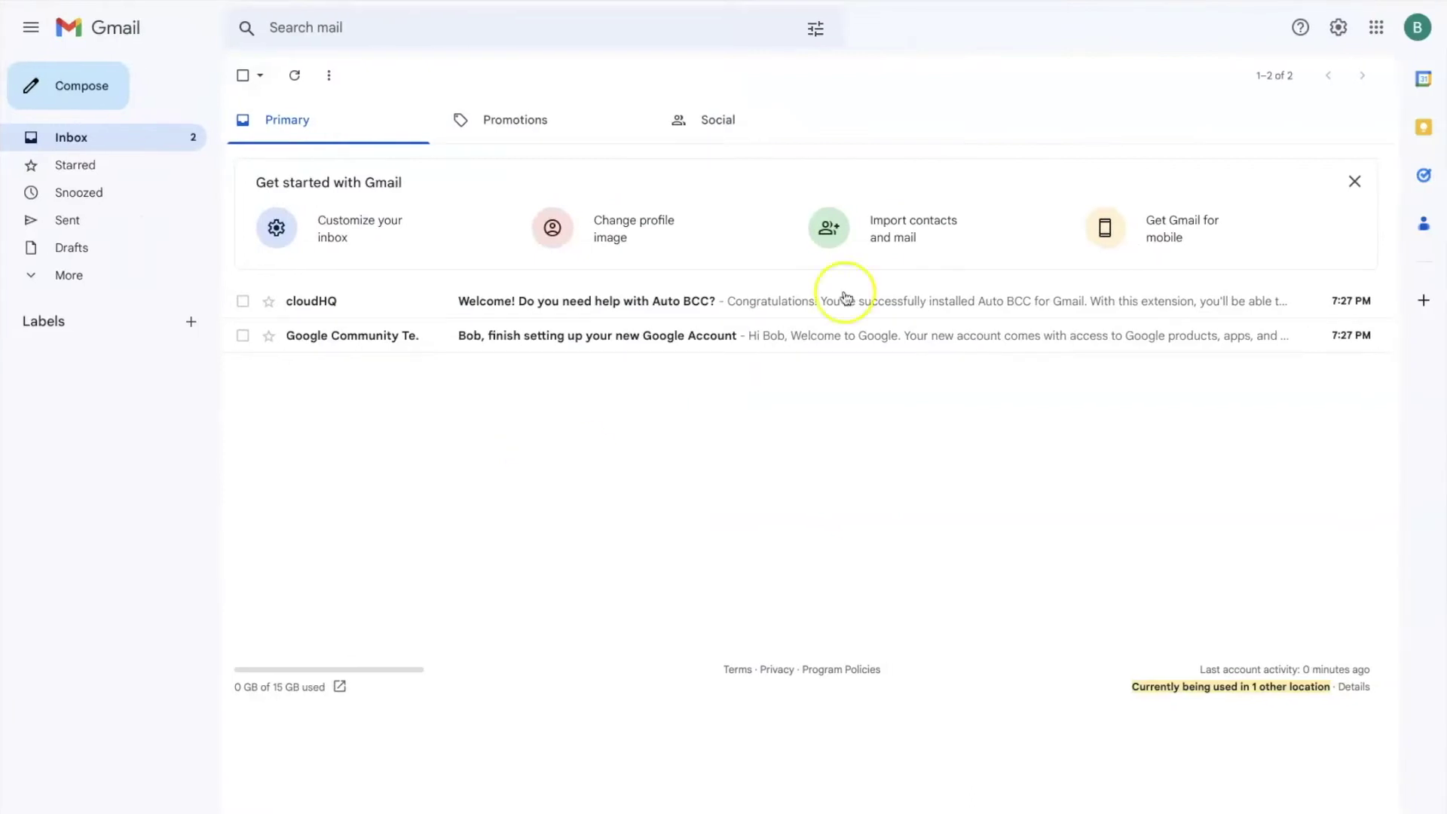
{"action": "left_click", "coordinate": [1418, 27]}
{"action": "triple_click", "coordinate": [1274, 182]}
{"action": "right_click", "coordinate": [1272, 182]}
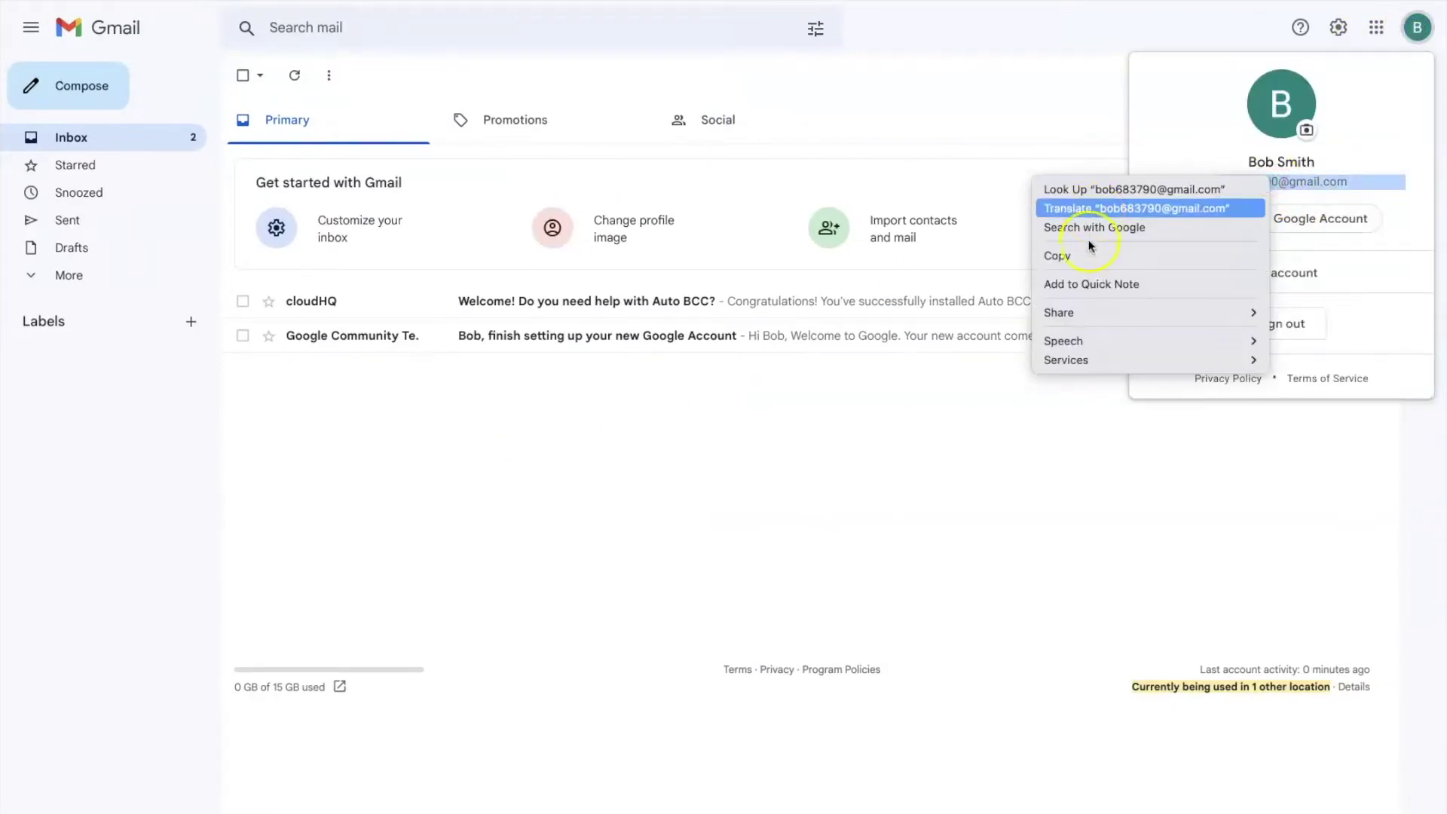
{"action": "left_click", "coordinate": [1074, 257]}
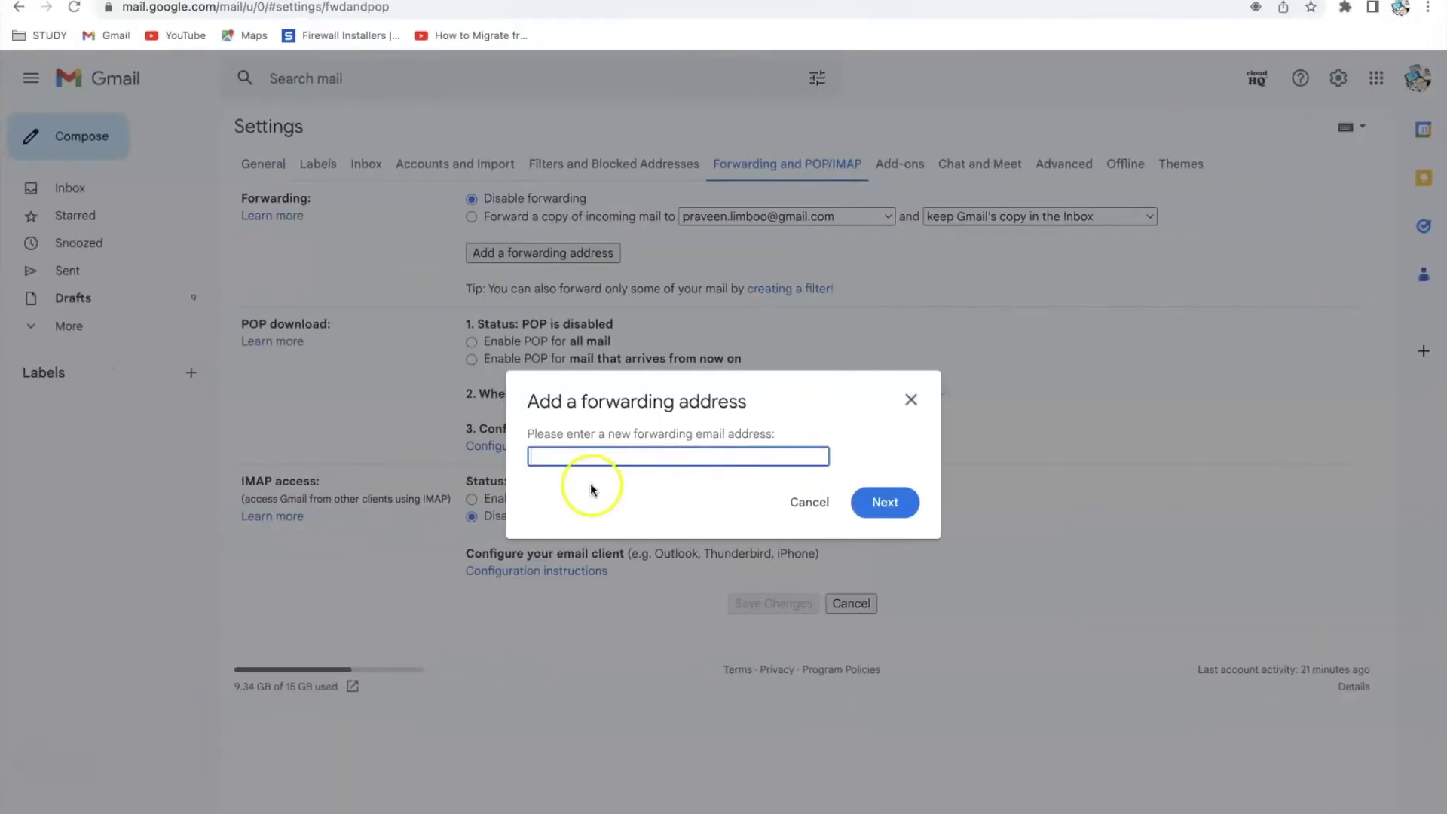
Paste the second Gmail account's email address into the forwarding address field
{"action": "right_click", "coordinate": [559, 458]}
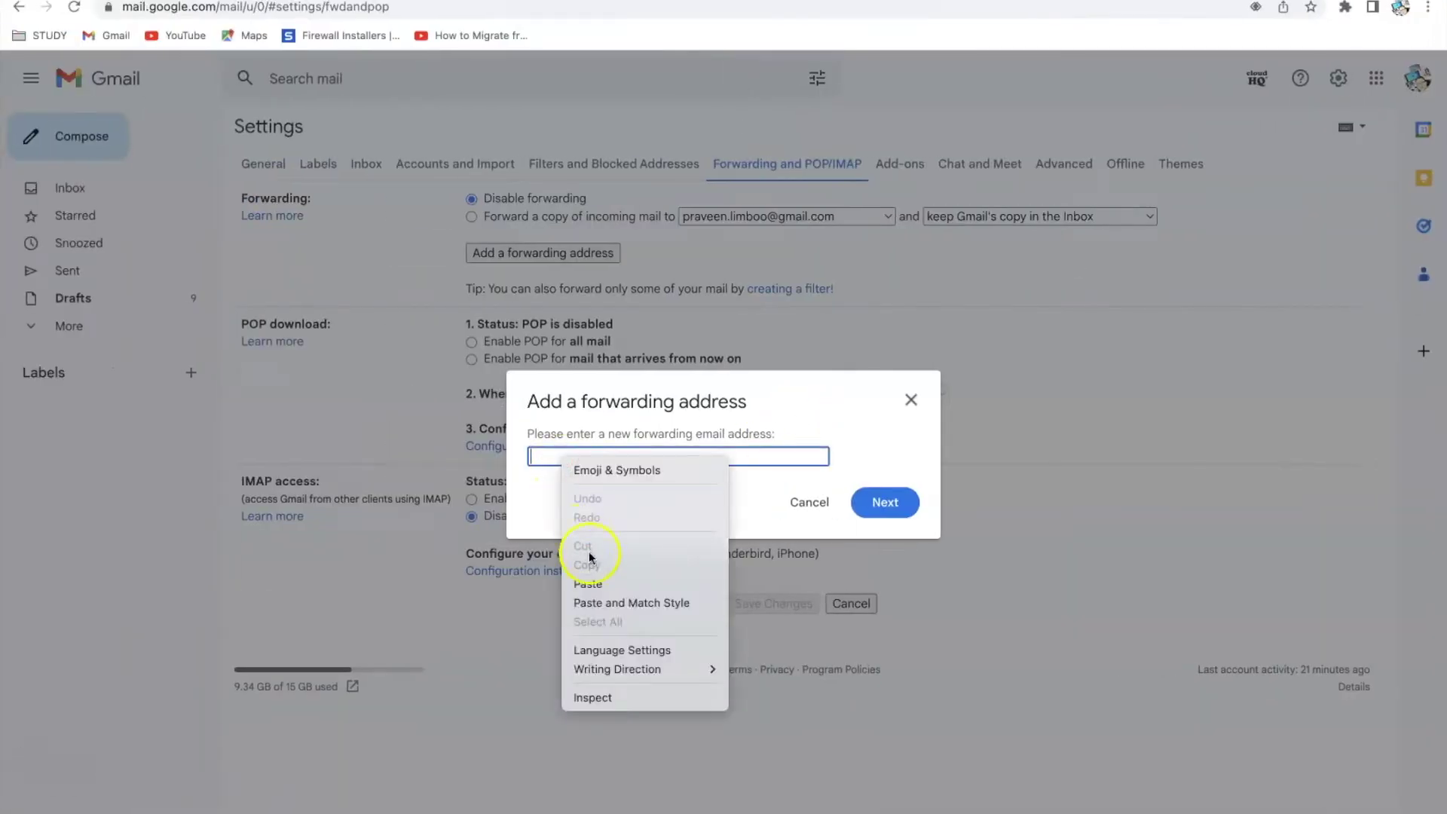
{"action": "left_click", "coordinate": [596, 583]}
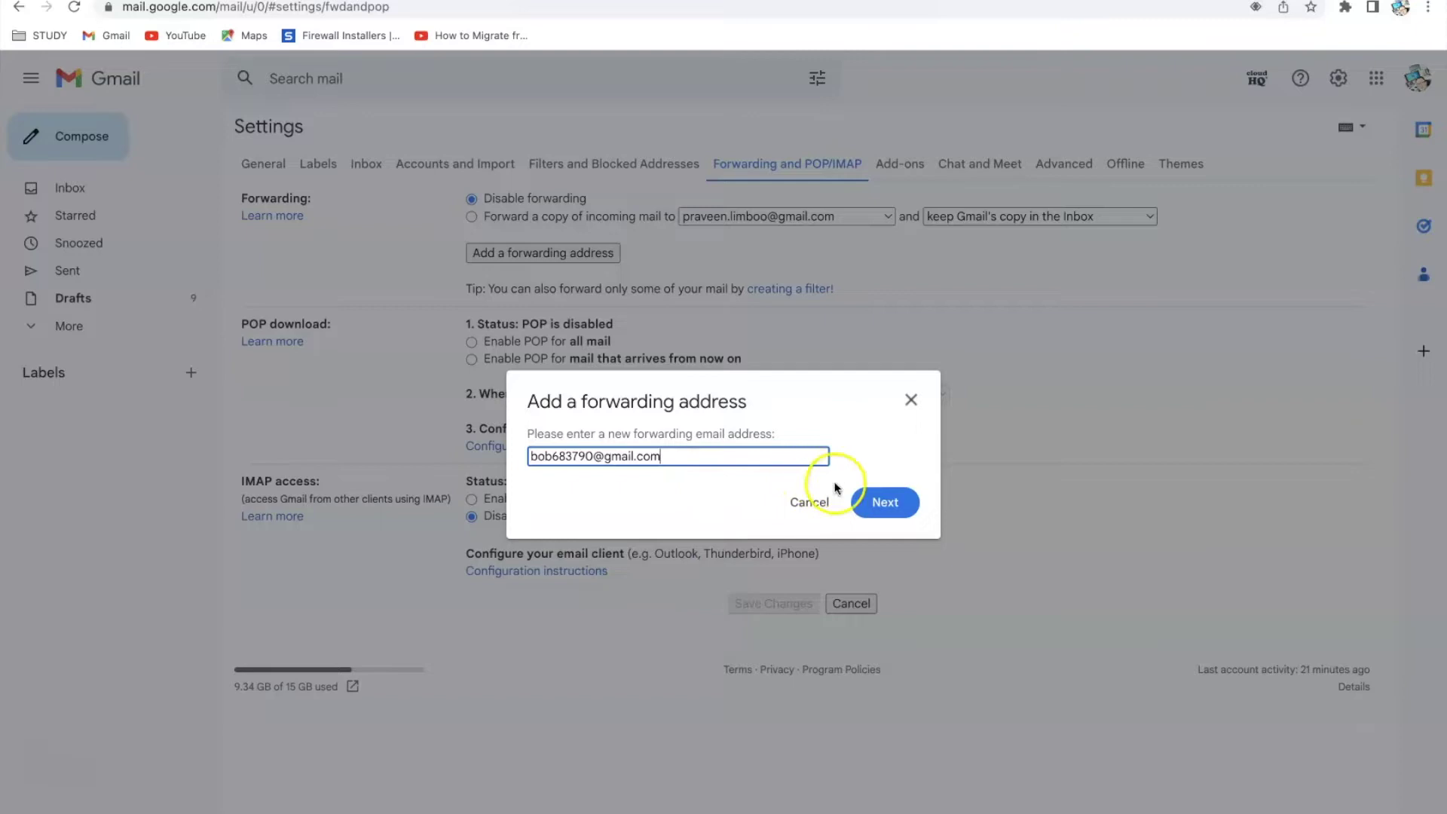
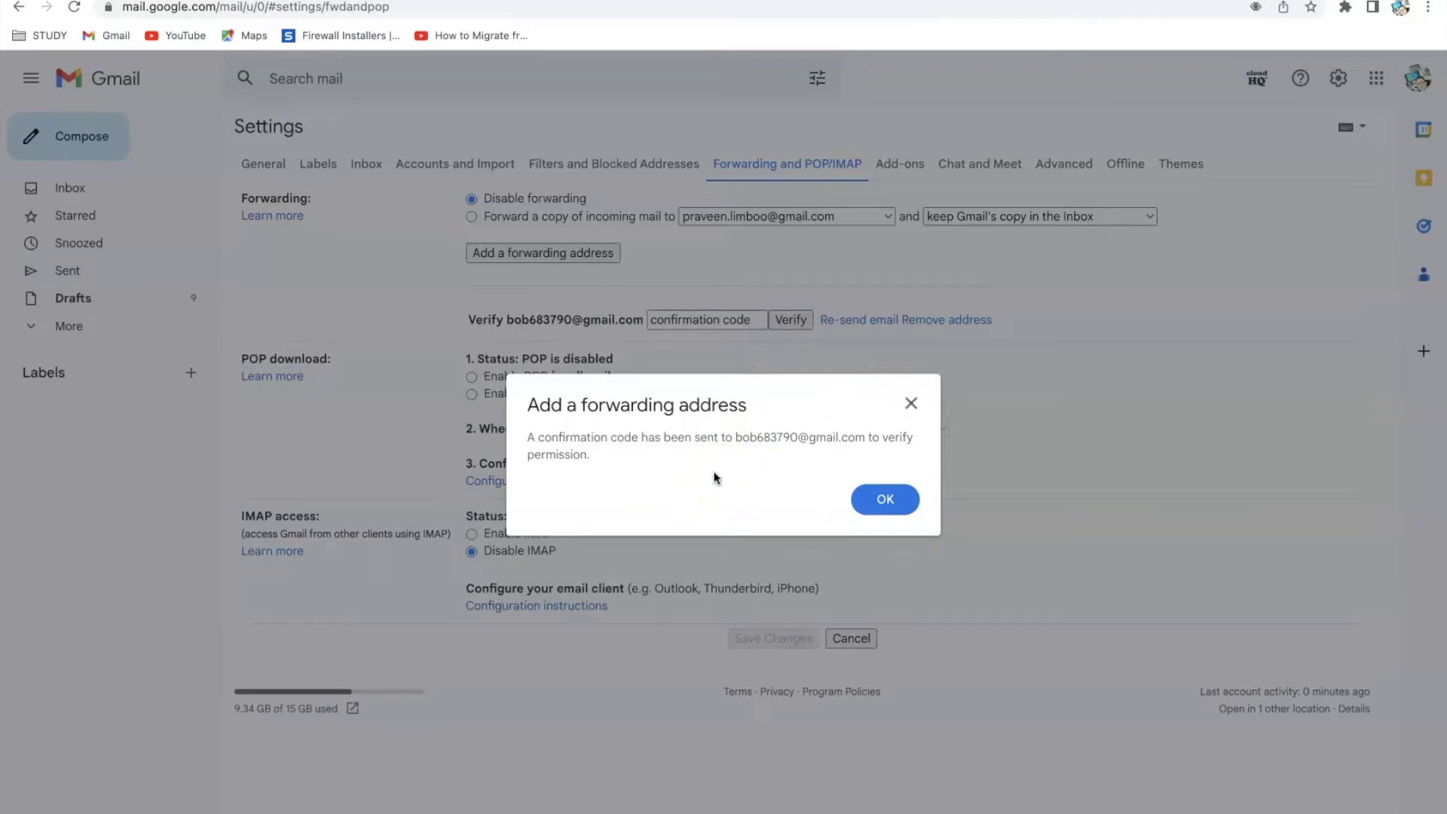
Copy the code from the Gmail Forwarding Confirmation email and return to the verification code field
{"action": "left_click", "coordinate": [886, 499]}
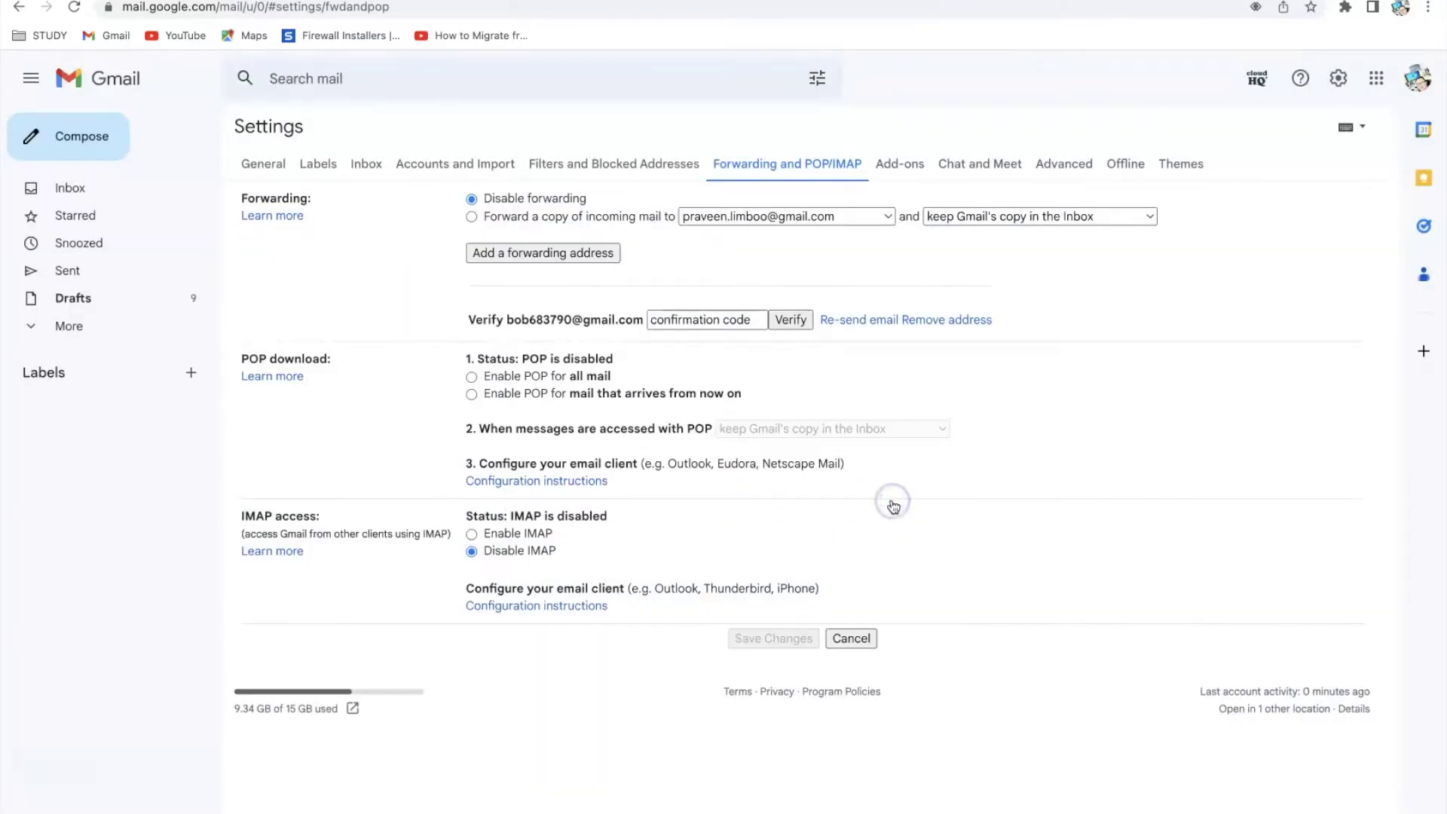
{"action": "left_click", "coordinate": [692, 320]}
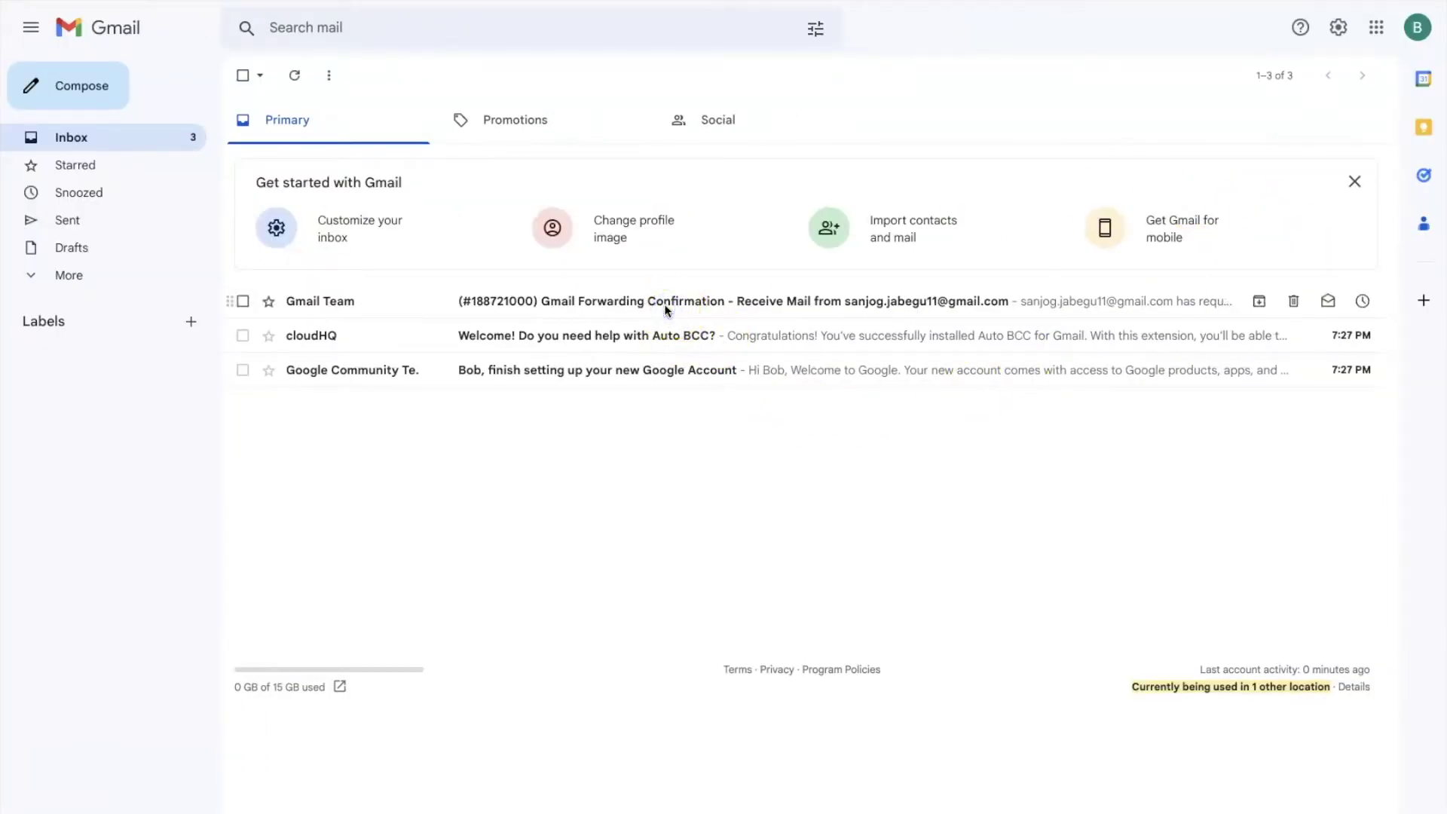
{"action": "left_click", "coordinate": [625, 302]}
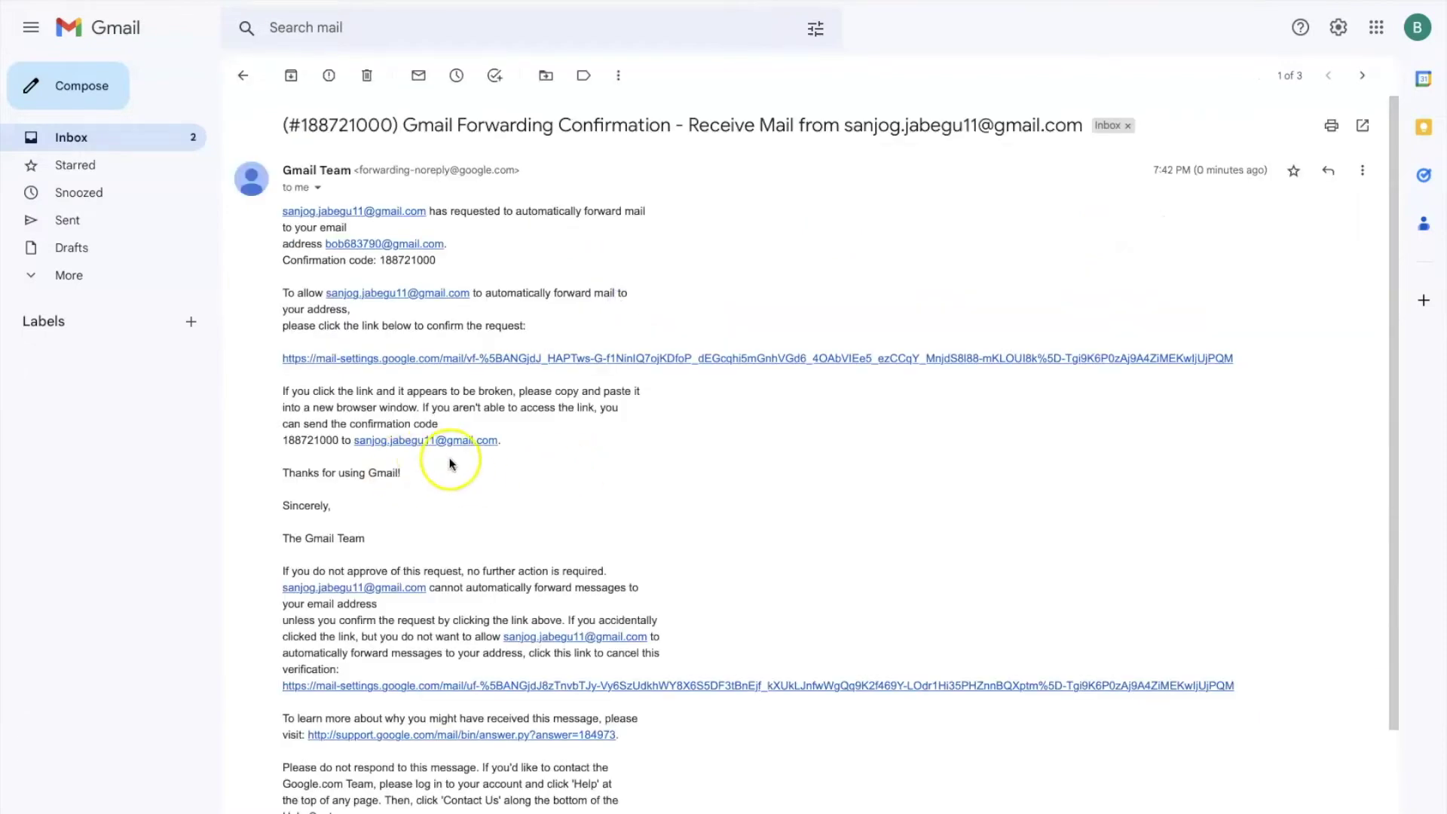
{"action": "left_click_drag", "start_coordinate": [445, 266], "coordinate": [395, 261]}
{"action": "right_click", "coordinate": [394, 261]}
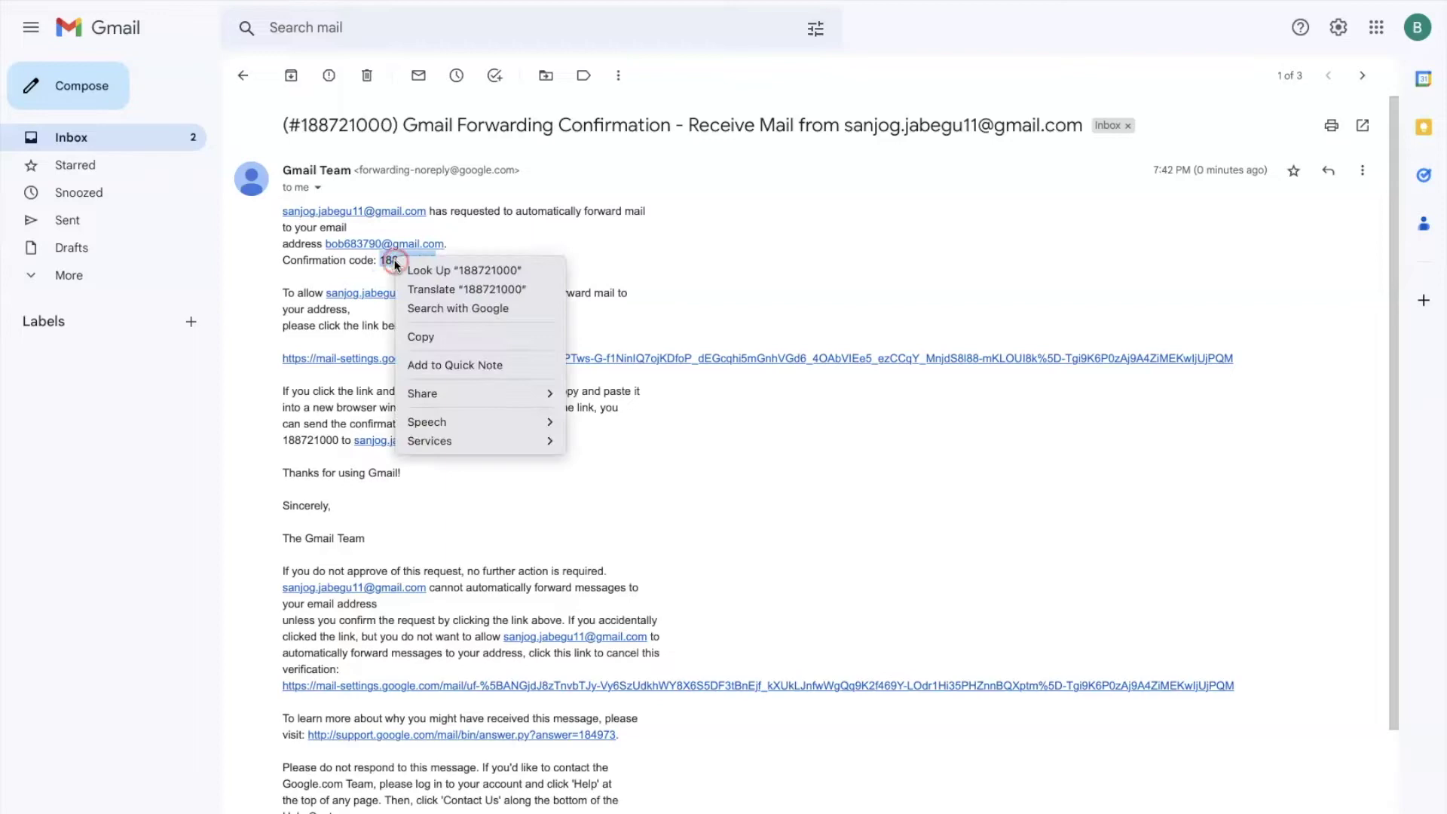
{"action": "left_click", "coordinate": [445, 337]}
{"action": "key", "text": "ctrl+Left"}
{"action": "left_click", "coordinate": [667, 320]}
Paste the confirmation code and verify the new forwarding address
{"action": "right_click", "coordinate": [667, 320]}
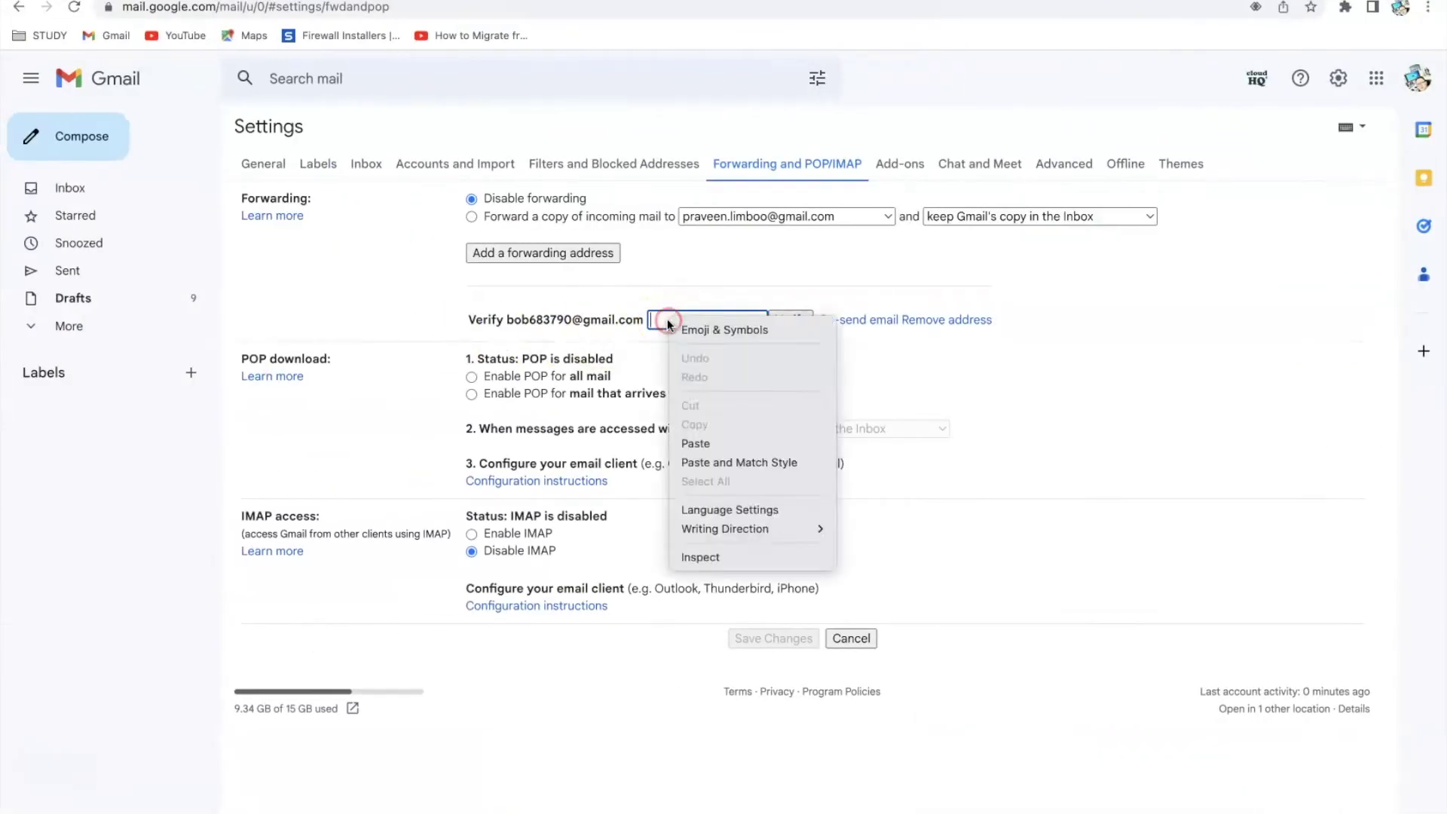
{"action": "left_click", "coordinate": [725, 449]}
{"action": "left_click", "coordinate": [797, 320]}
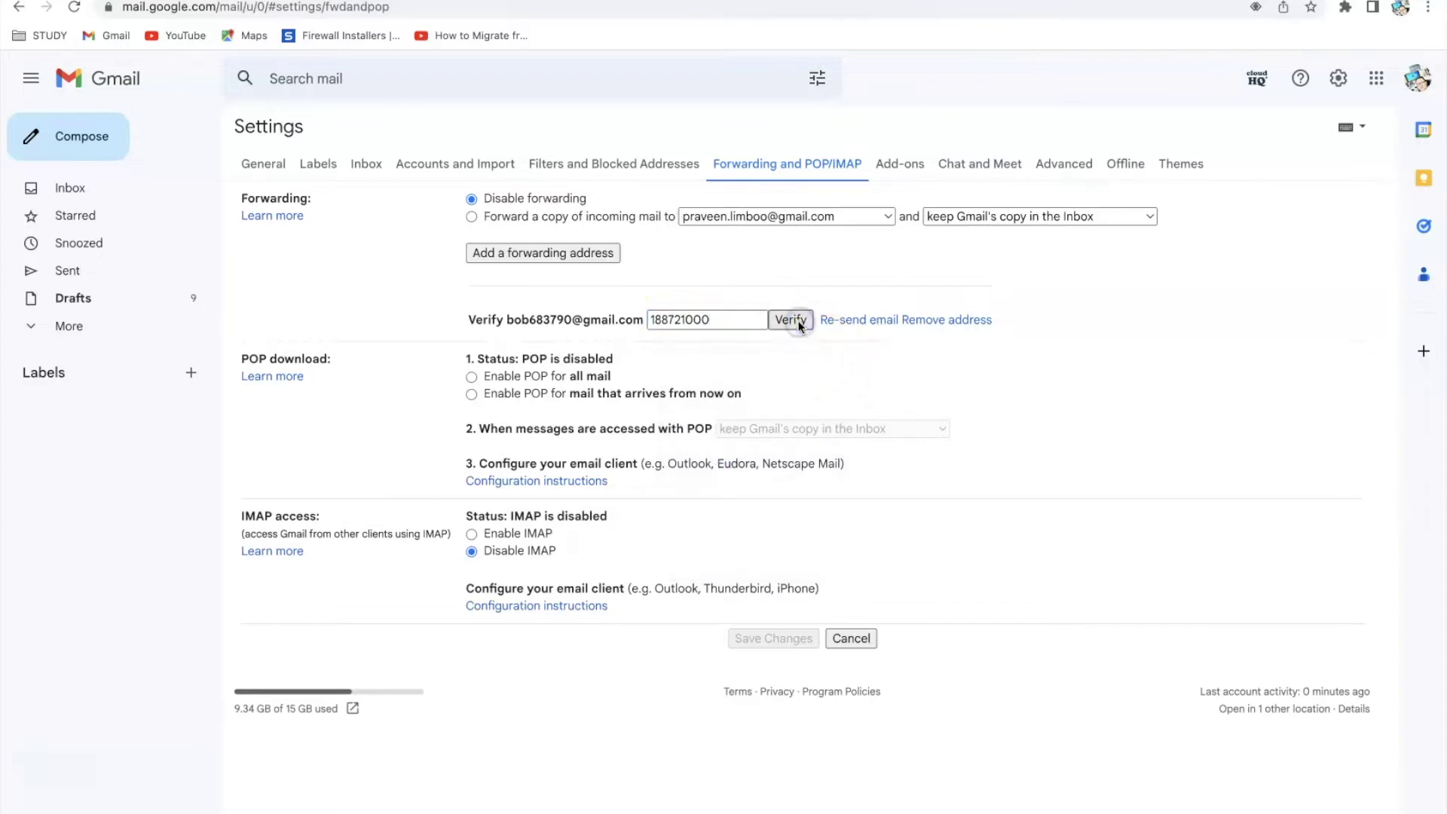
Forward a copy of incoming mail, keeping Gmail's copy in the Inbox
{"action": "left_click", "coordinate": [512, 218]}
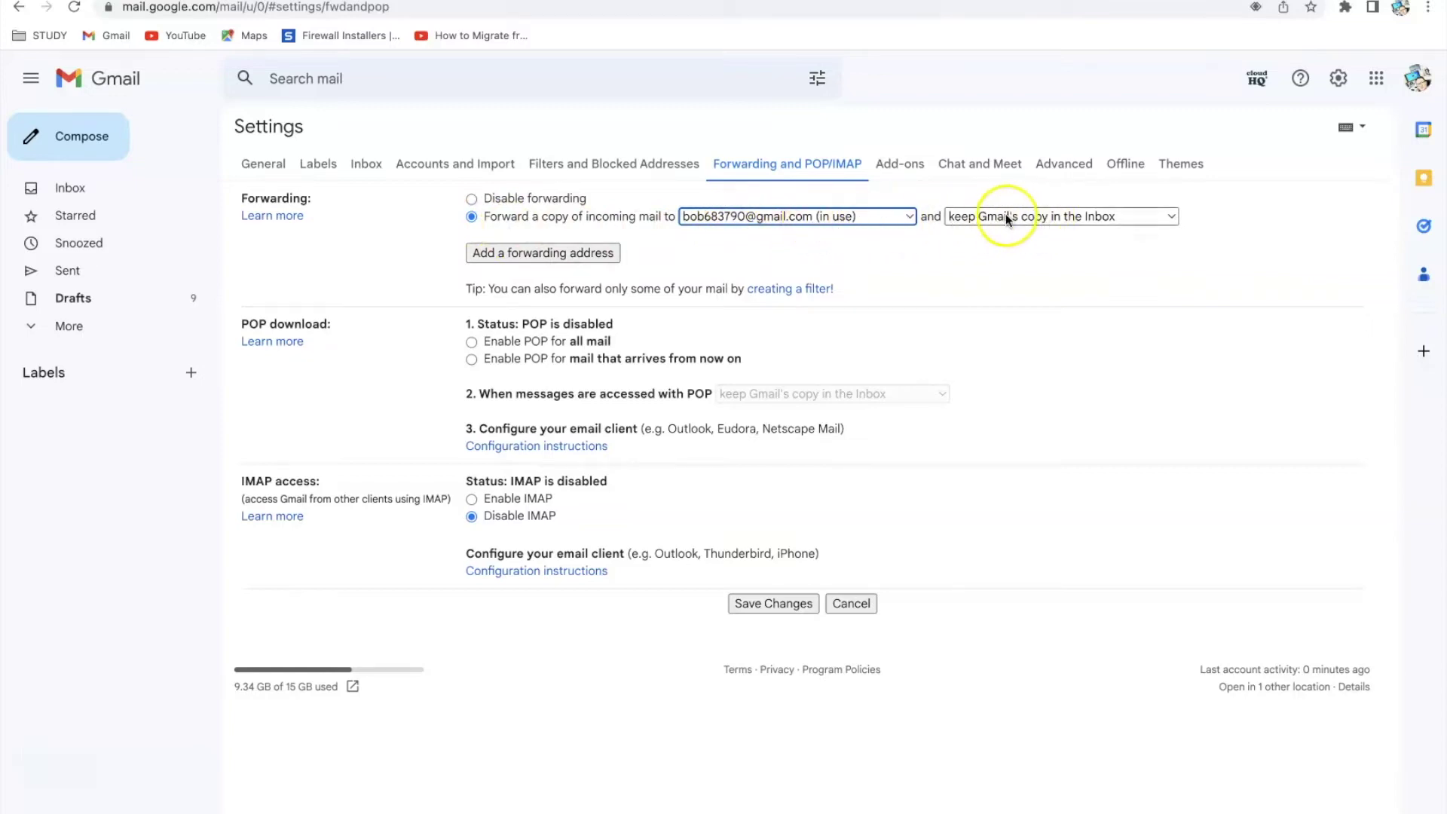
{"action": "left_click", "coordinate": [1090, 215]}
{"action": "left_click", "coordinate": [1090, 214]}
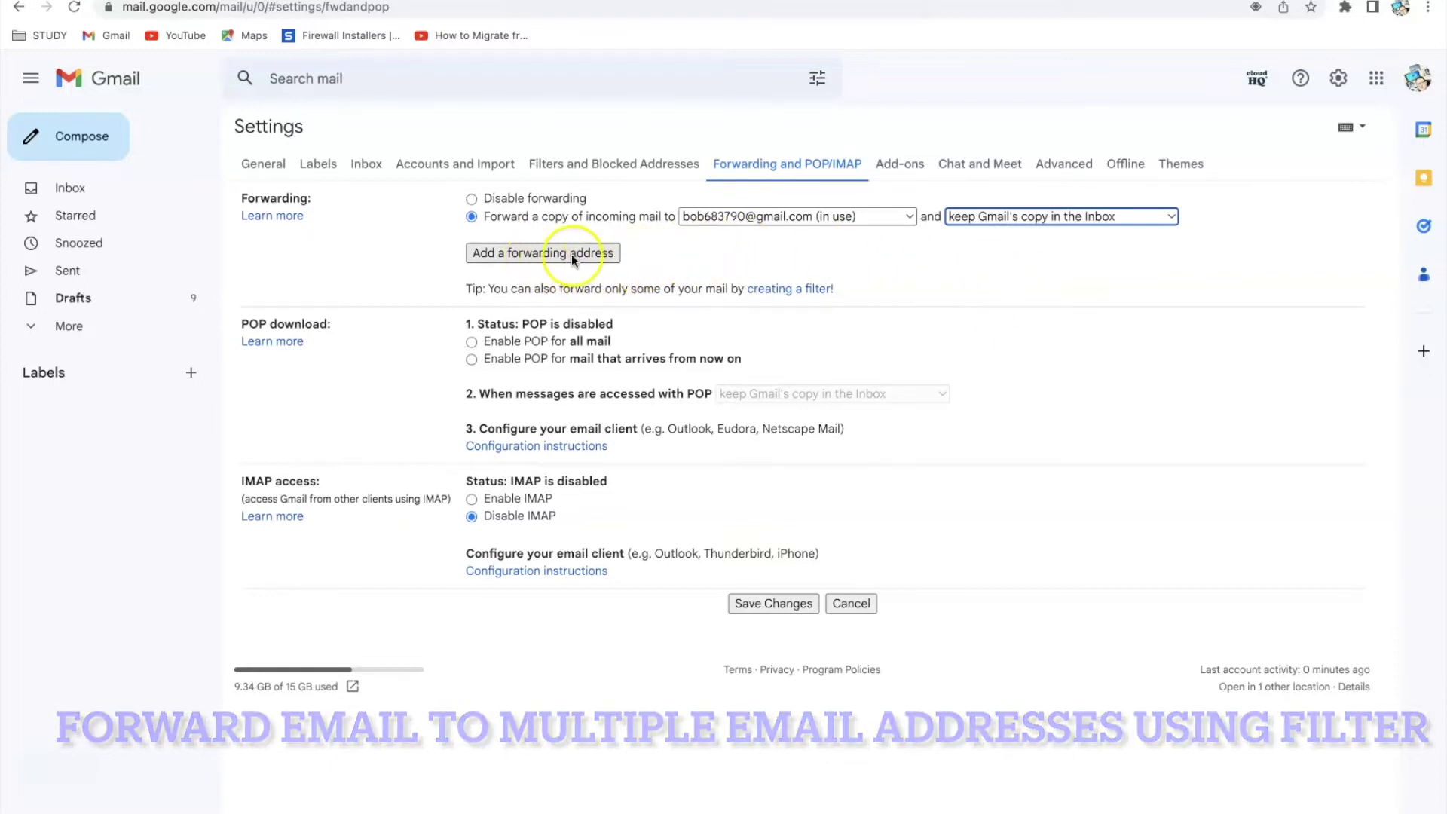
Add a second forwarding address, send its confirmation, and show the forwarding address list
{"action": "left_click", "coordinate": [591, 252]}
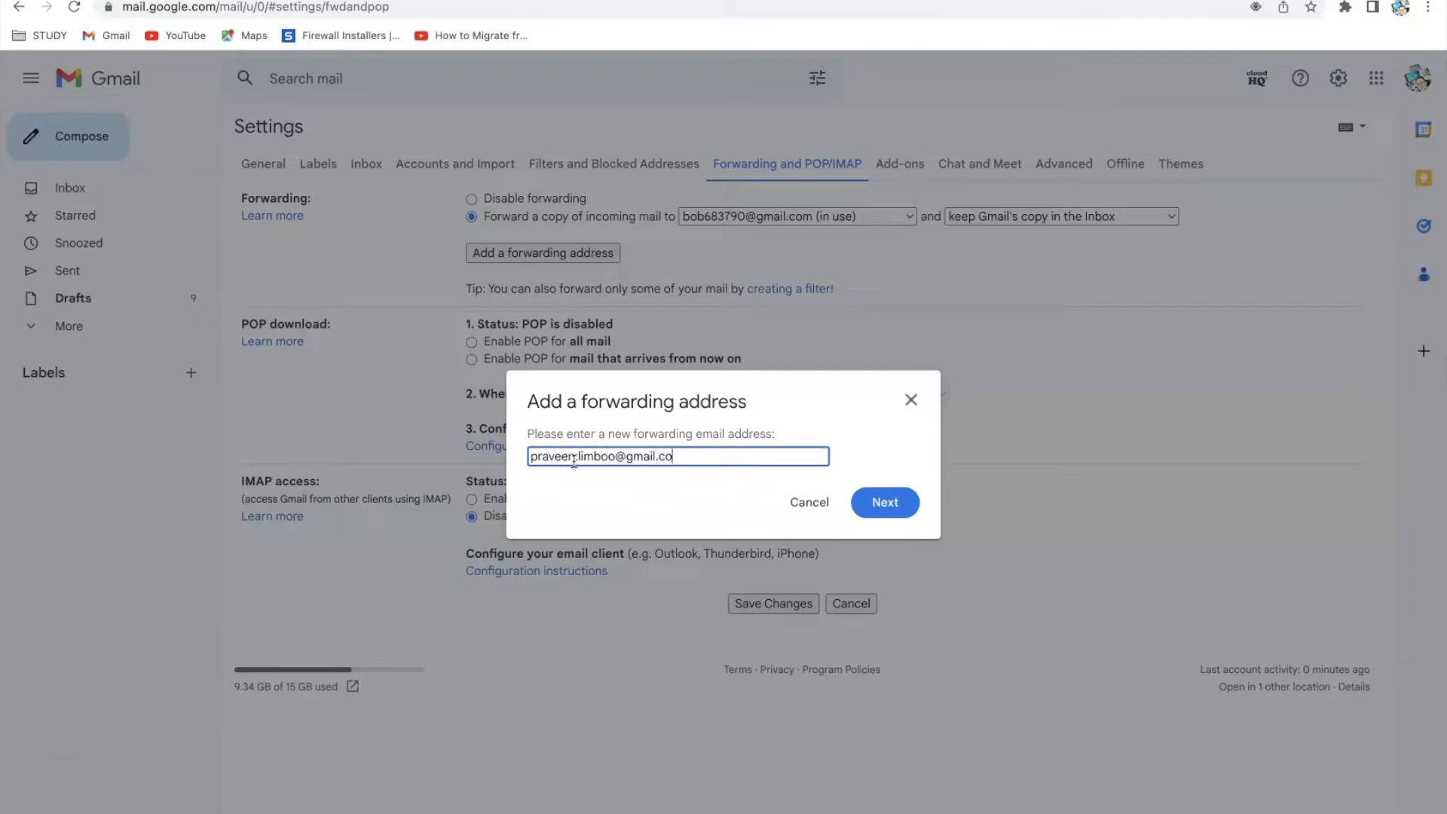
{"action": "left_click", "coordinate": [888, 506]}
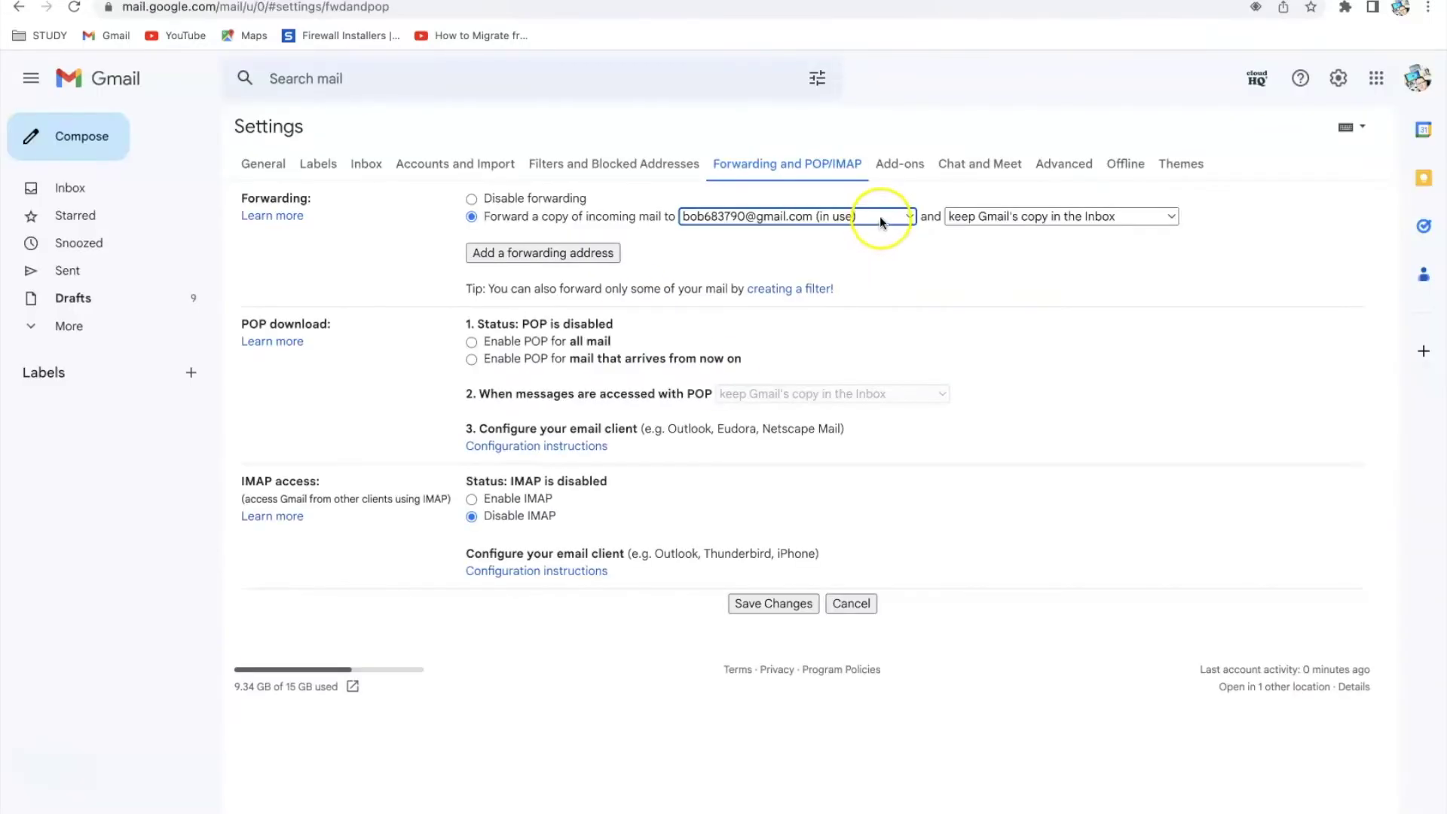
{"action": "left_click", "coordinate": [879, 215]}
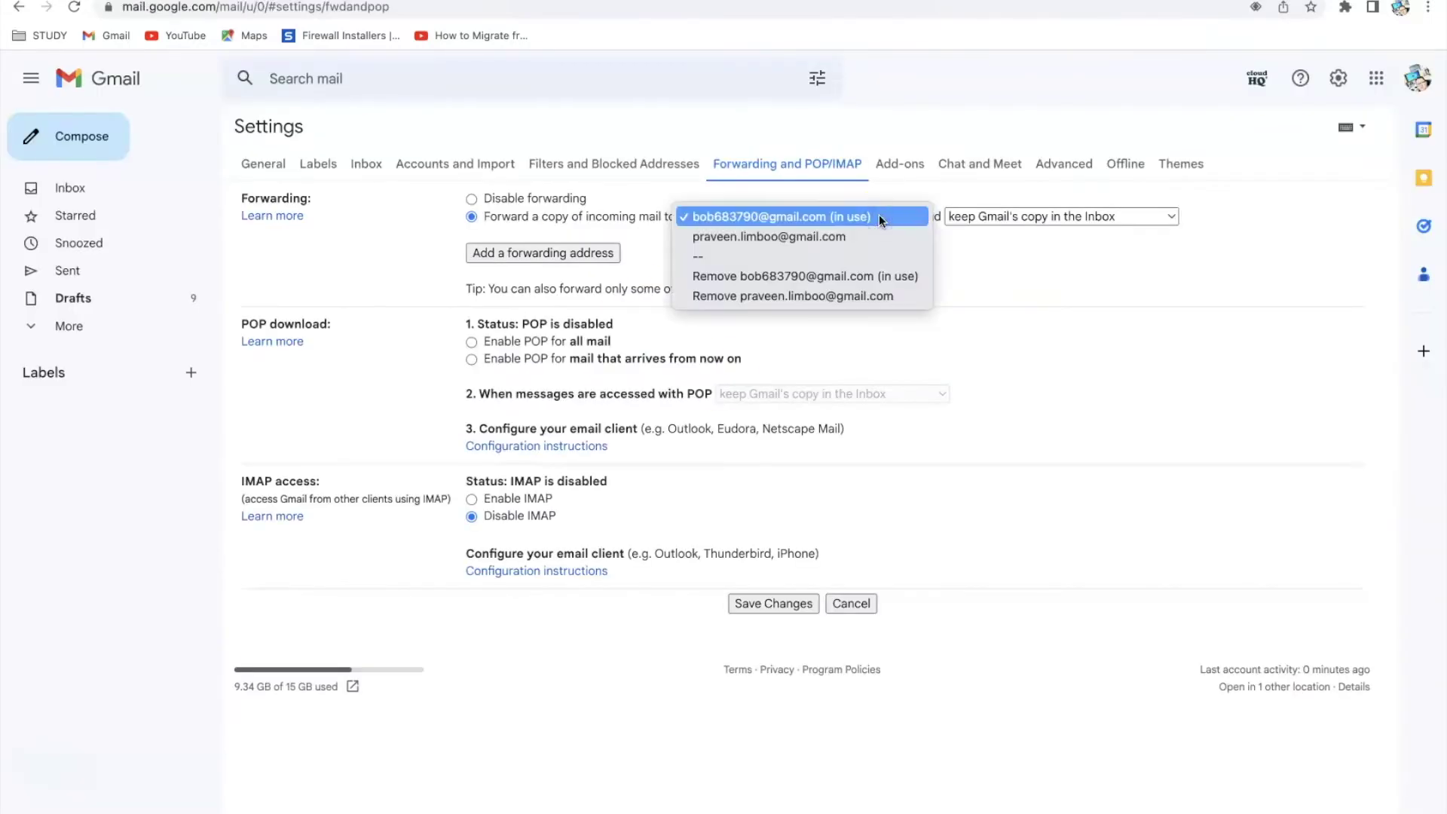
Pick the second address, check the account email in the avatar menu, then disable forwarding
{"action": "left_click", "coordinate": [860, 237]}
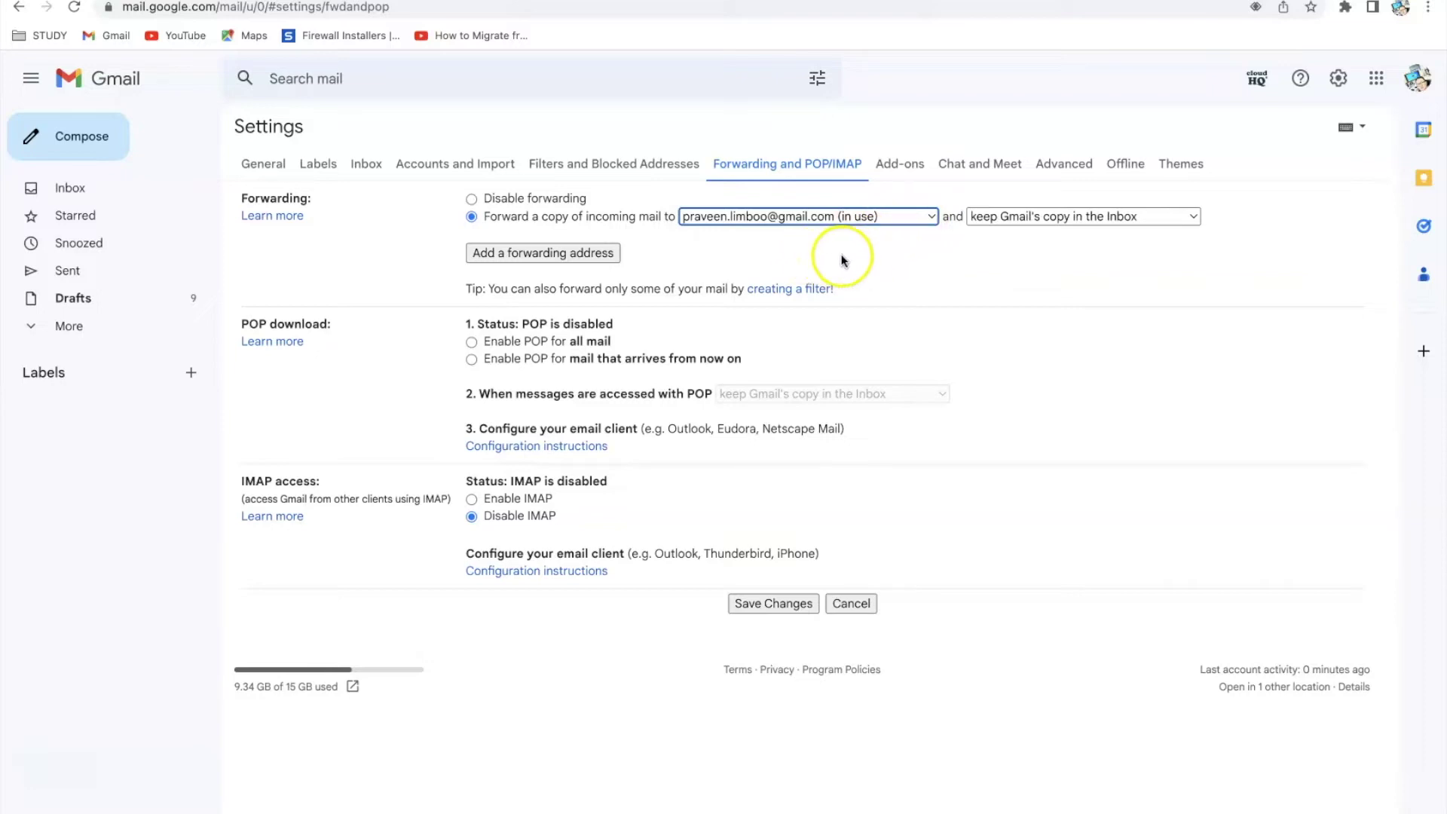
{"action": "left_click", "coordinate": [1417, 79]}
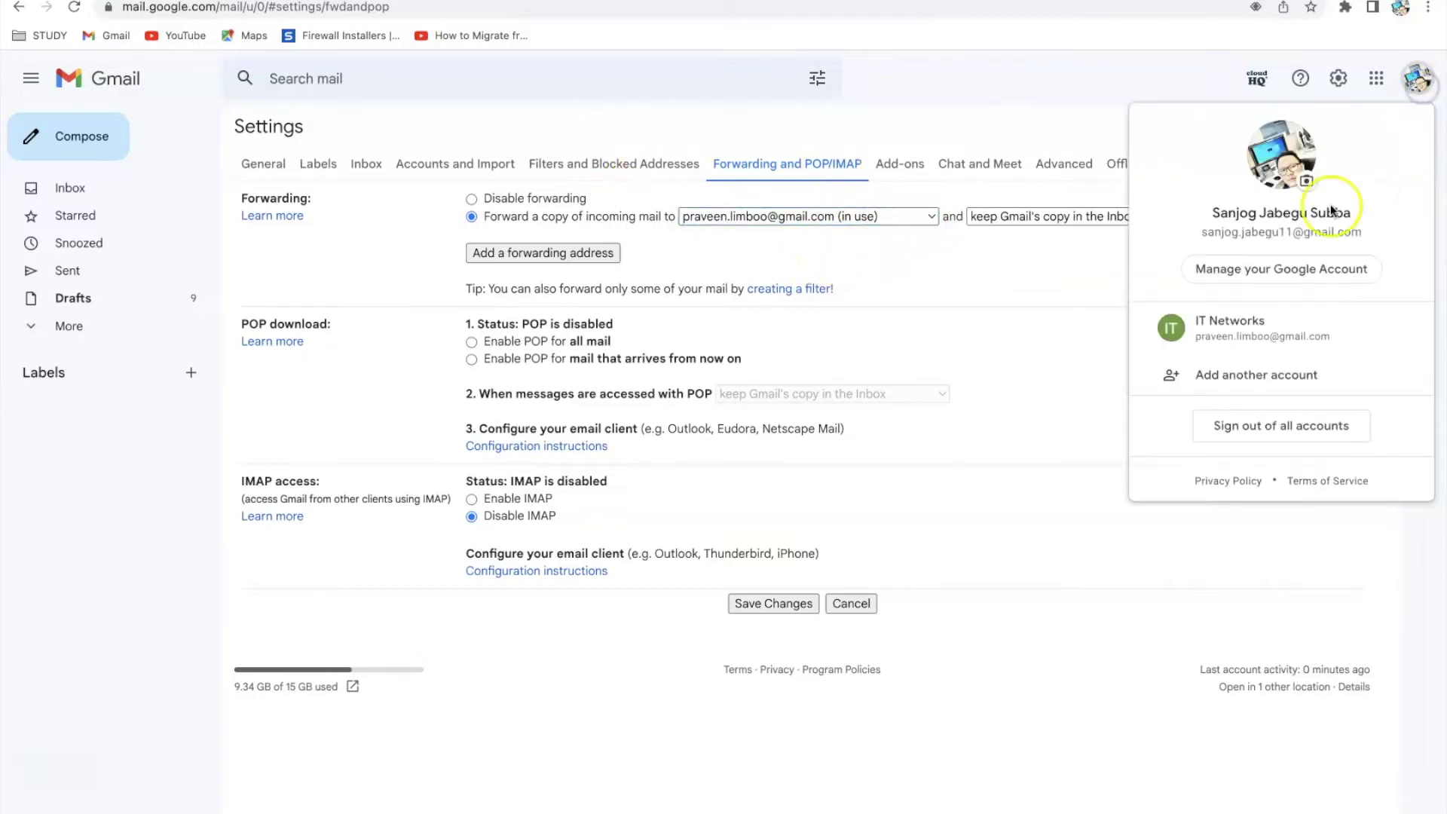
{"action": "left_click_drag", "start_coordinate": [1201, 232], "coordinate": [1343, 229]}
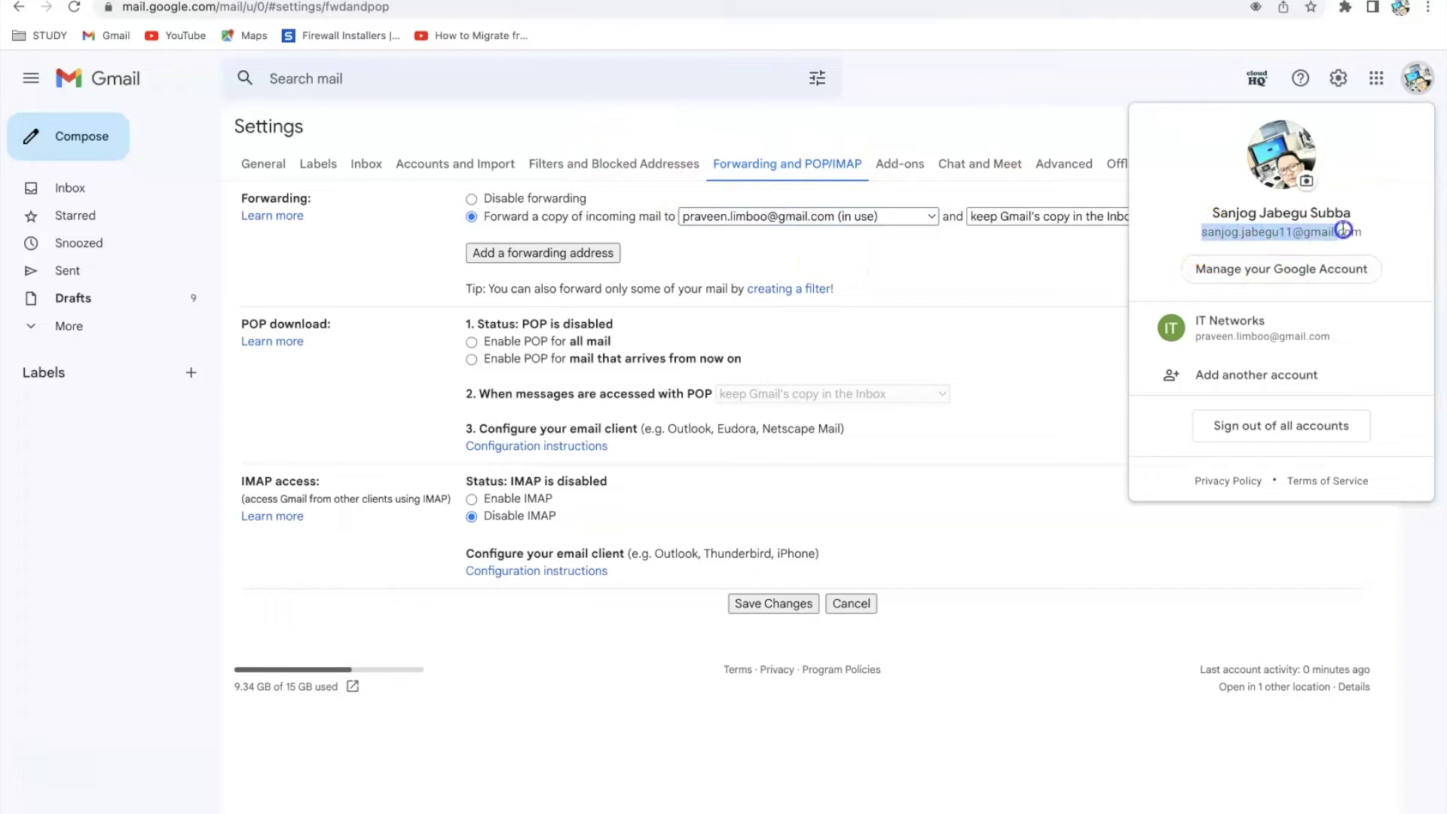
{"action": "left_click", "coordinate": [1007, 103]}
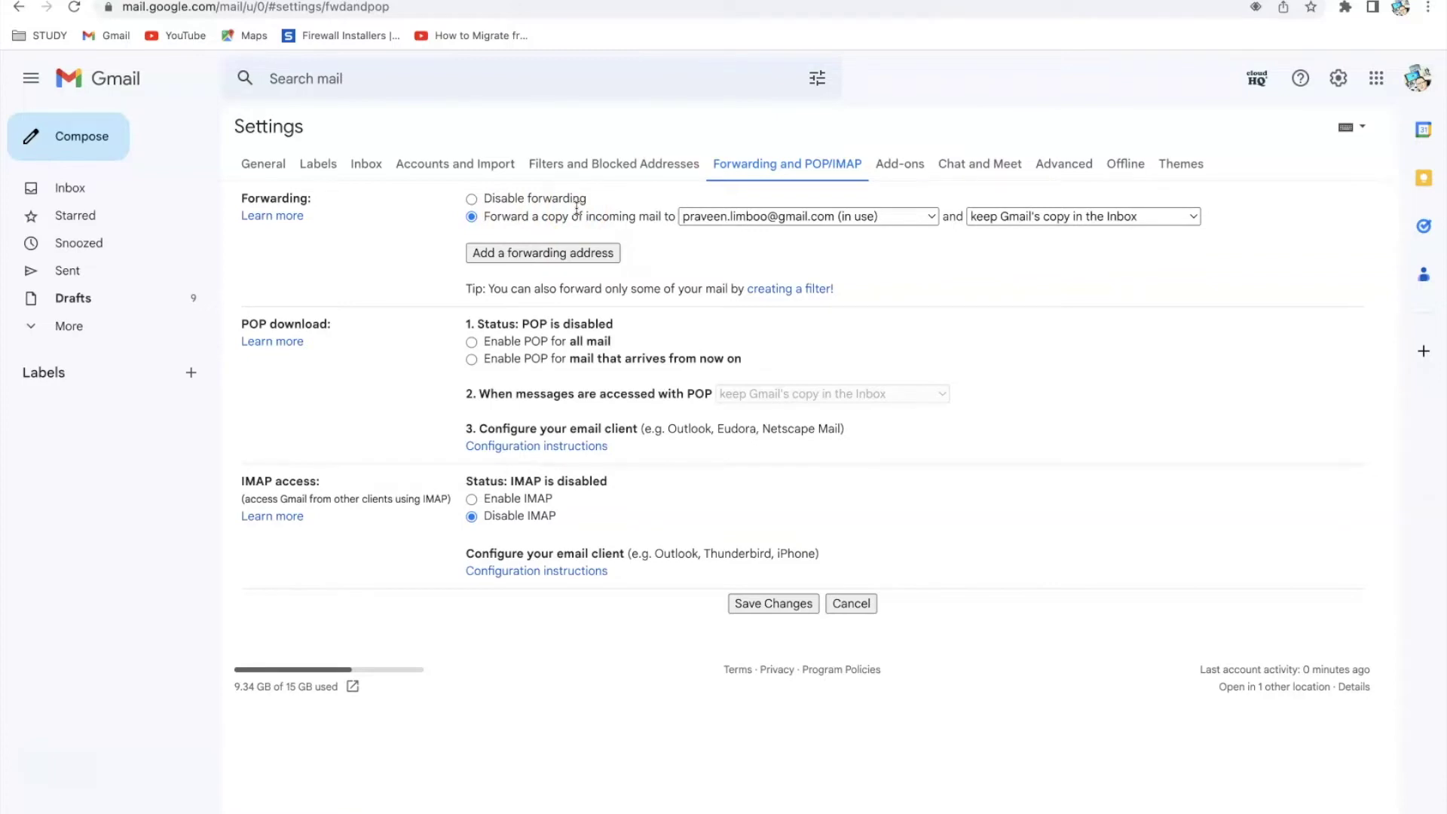
{"action": "left_click", "coordinate": [472, 200]}
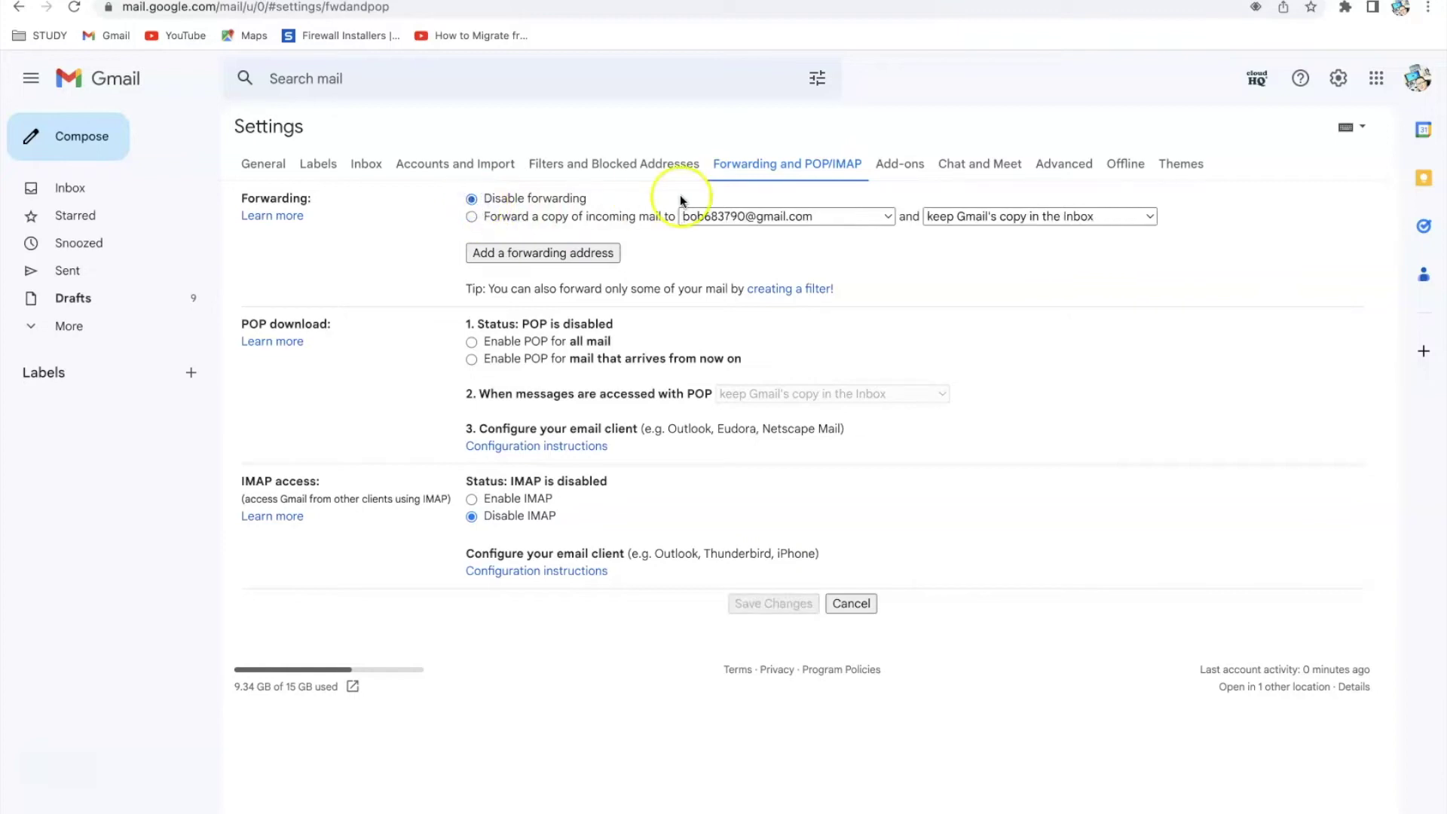
In Filters and Blocked Addresses, begin a new filter and copy the account's own email address
{"action": "left_click", "coordinate": [647, 172]}
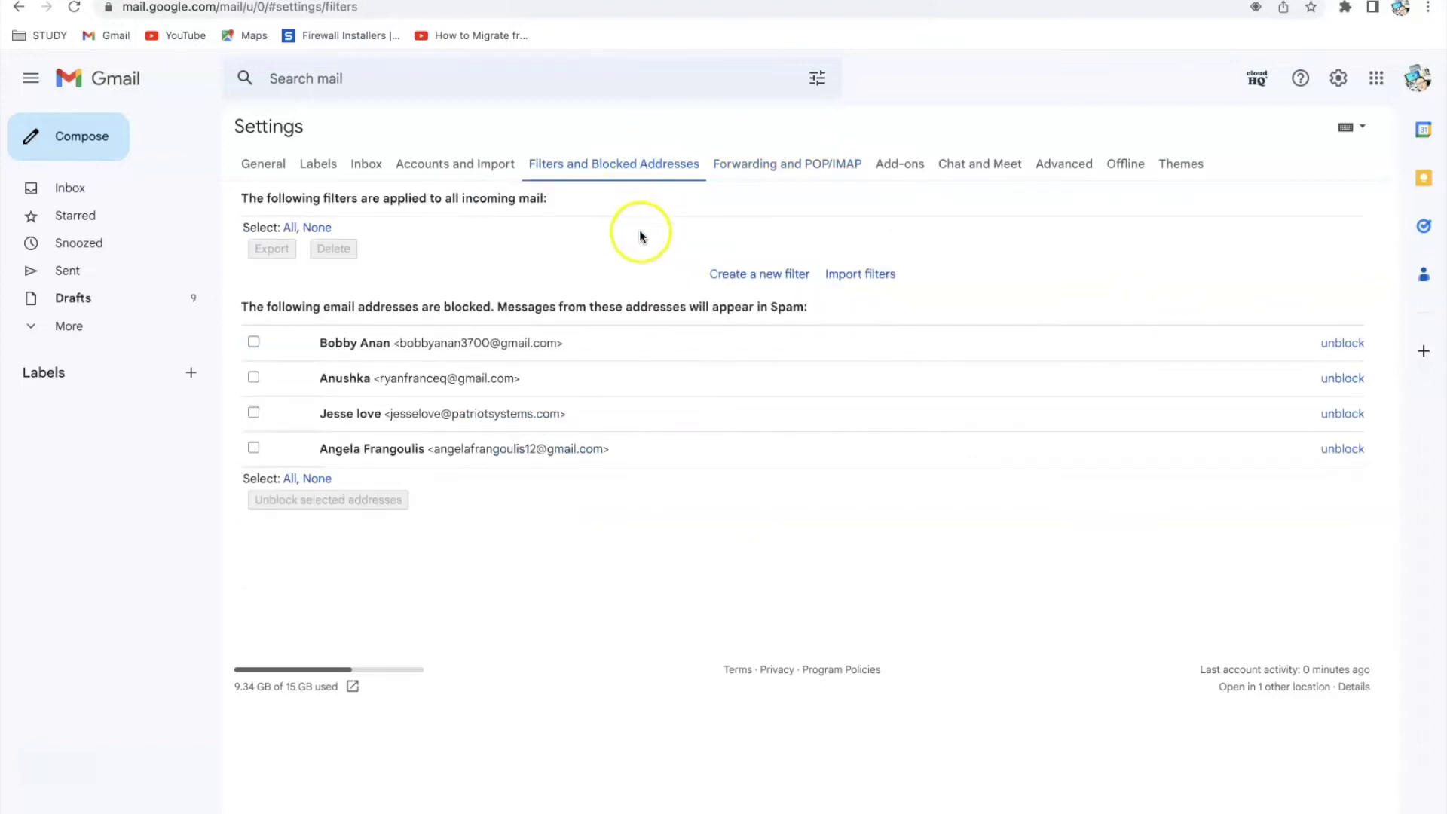
{"action": "left_click", "coordinate": [757, 275]}
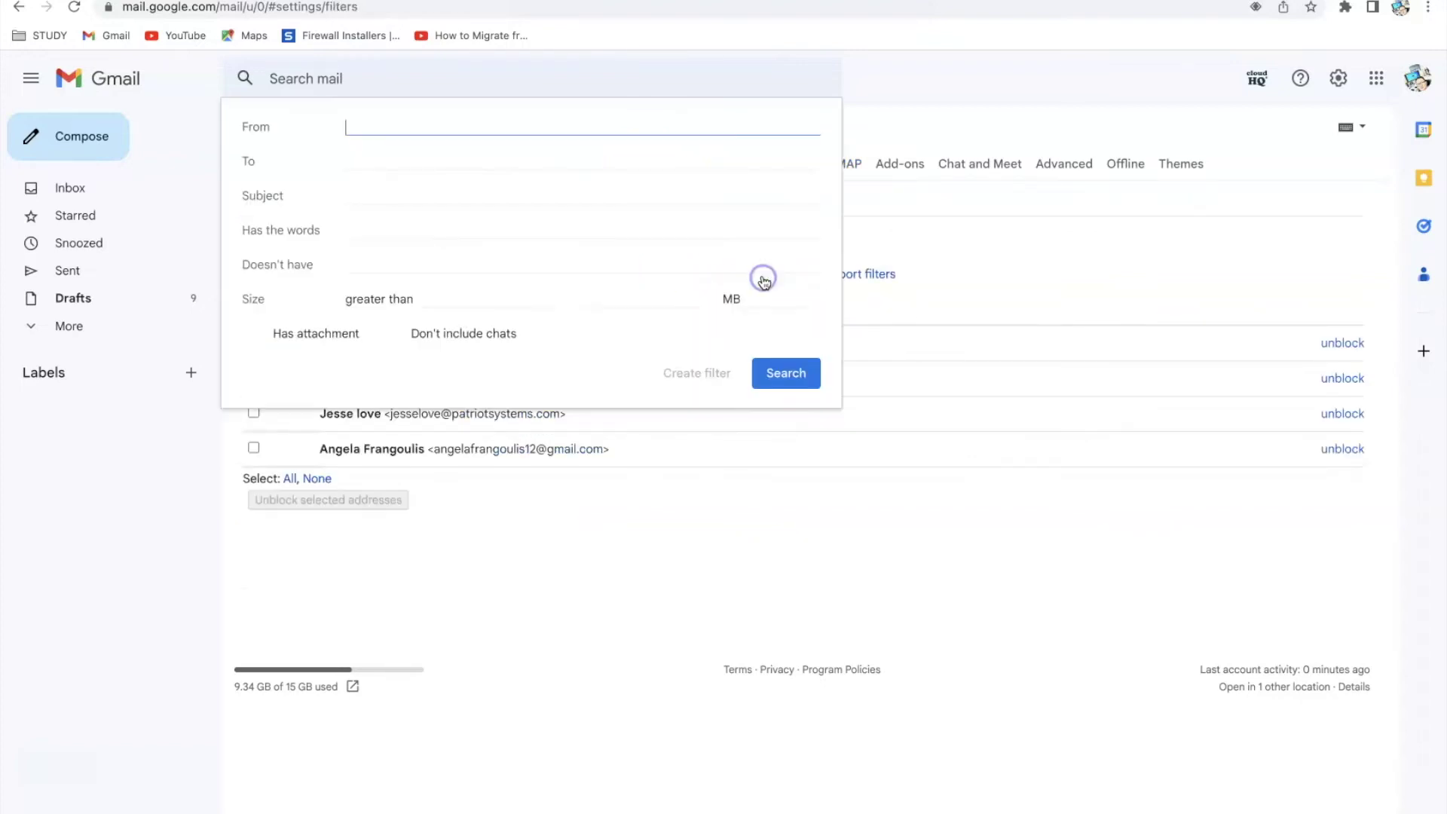
{"action": "left_click", "coordinate": [361, 162]}
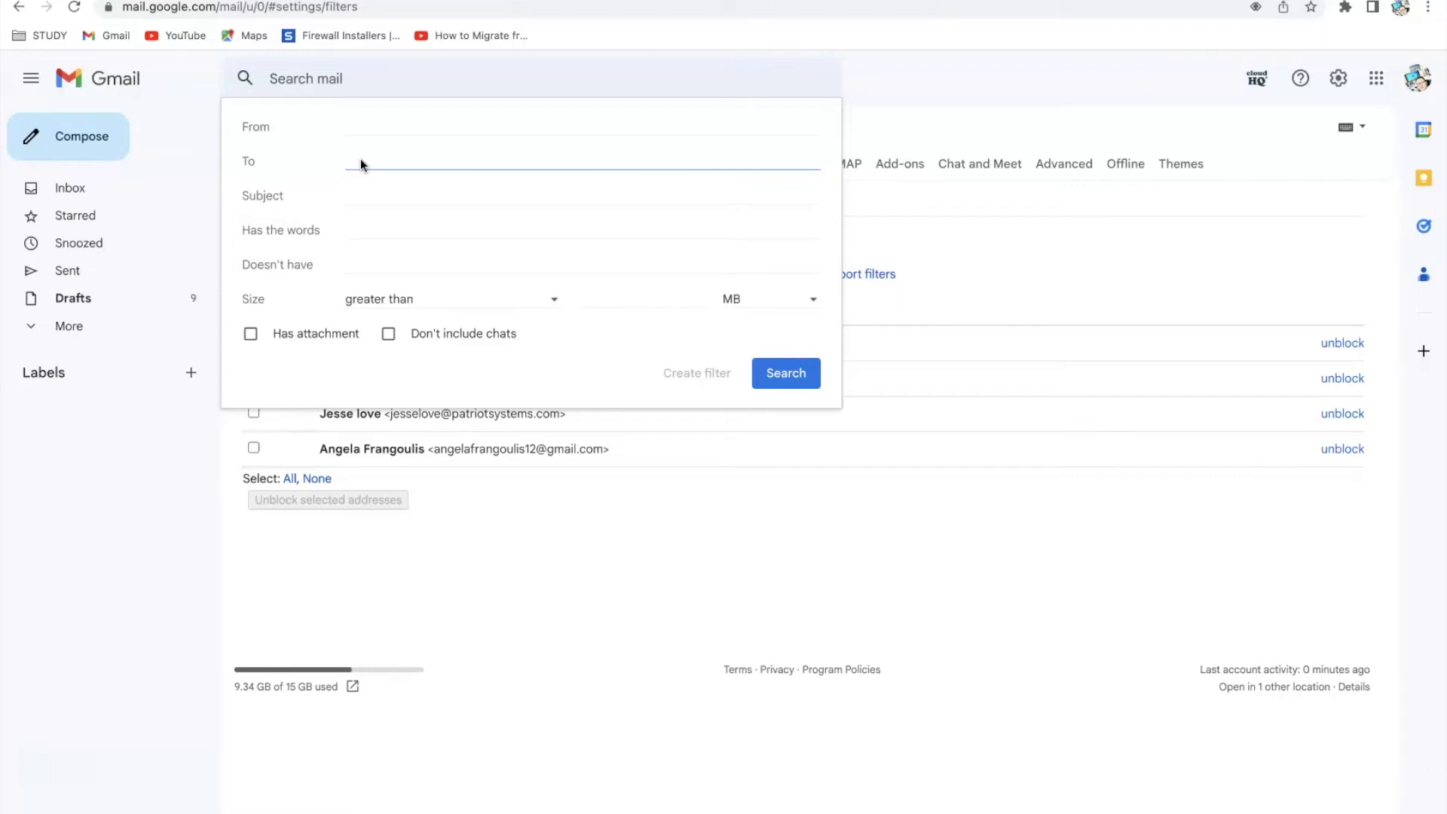
{"action": "left_click", "coordinate": [1408, 84]}
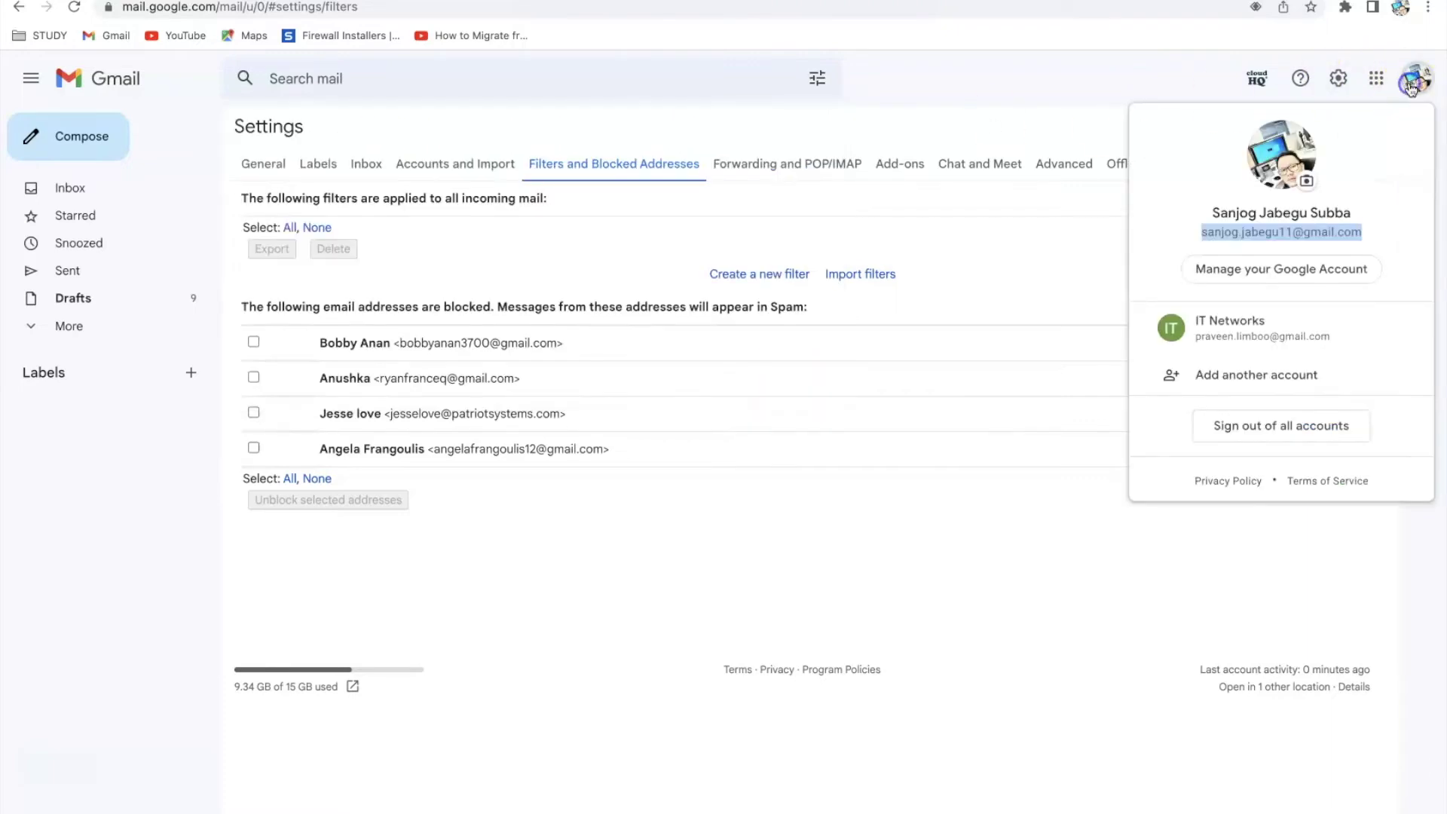
{"action": "double_click", "coordinate": [1272, 232]}
{"action": "right_click", "coordinate": [1292, 232]}
{"action": "left_click", "coordinate": [1309, 233]}
{"action": "triple_click", "coordinate": [1309, 233]}
{"action": "right_click", "coordinate": [1310, 232]}
{"action": "left_click", "coordinate": [1036, 271]}
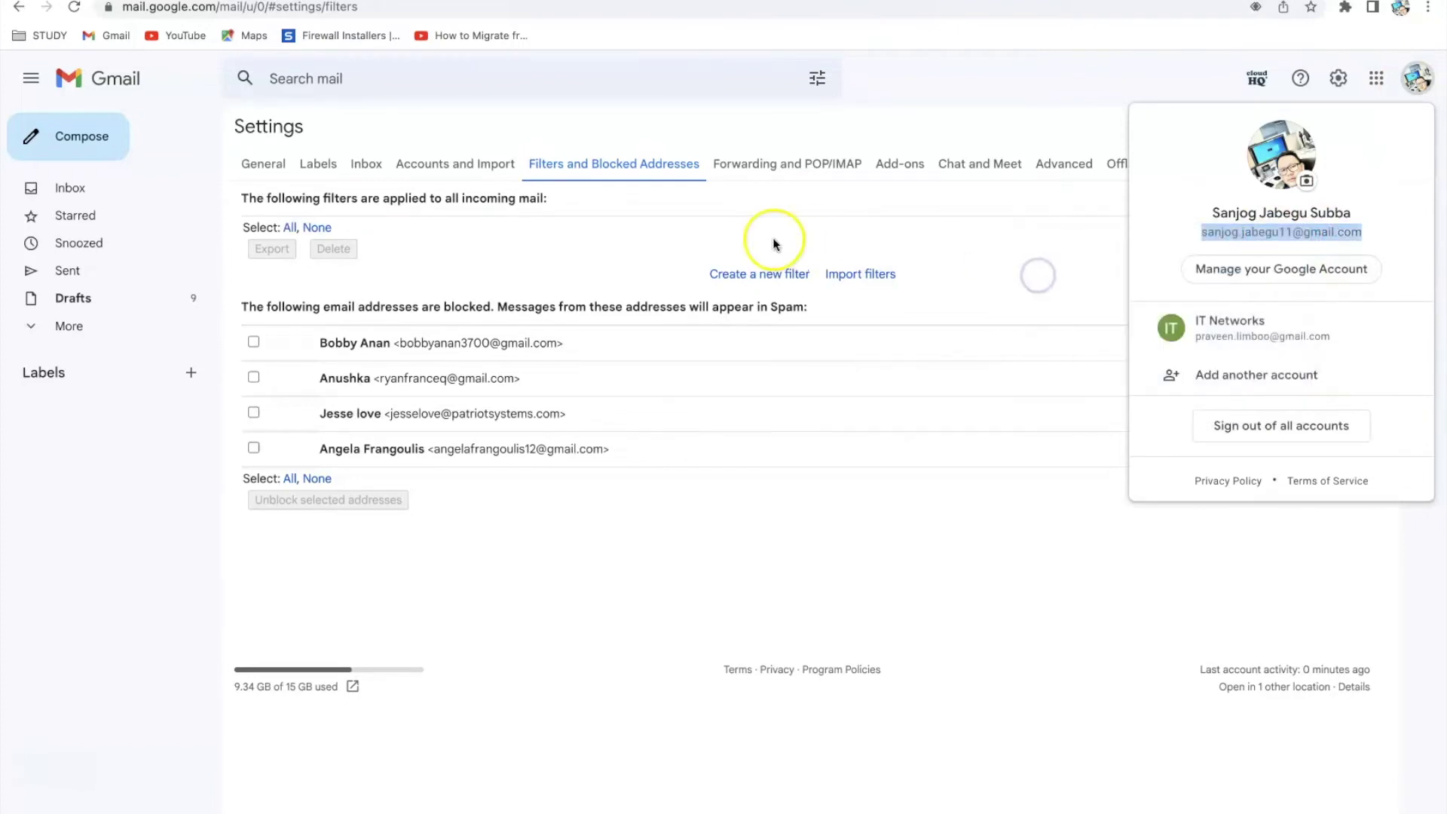
{"action": "left_click", "coordinate": [579, 226]}
Create a new filter with the account's own address pasted into the To field
{"action": "left_click", "coordinate": [762, 276]}
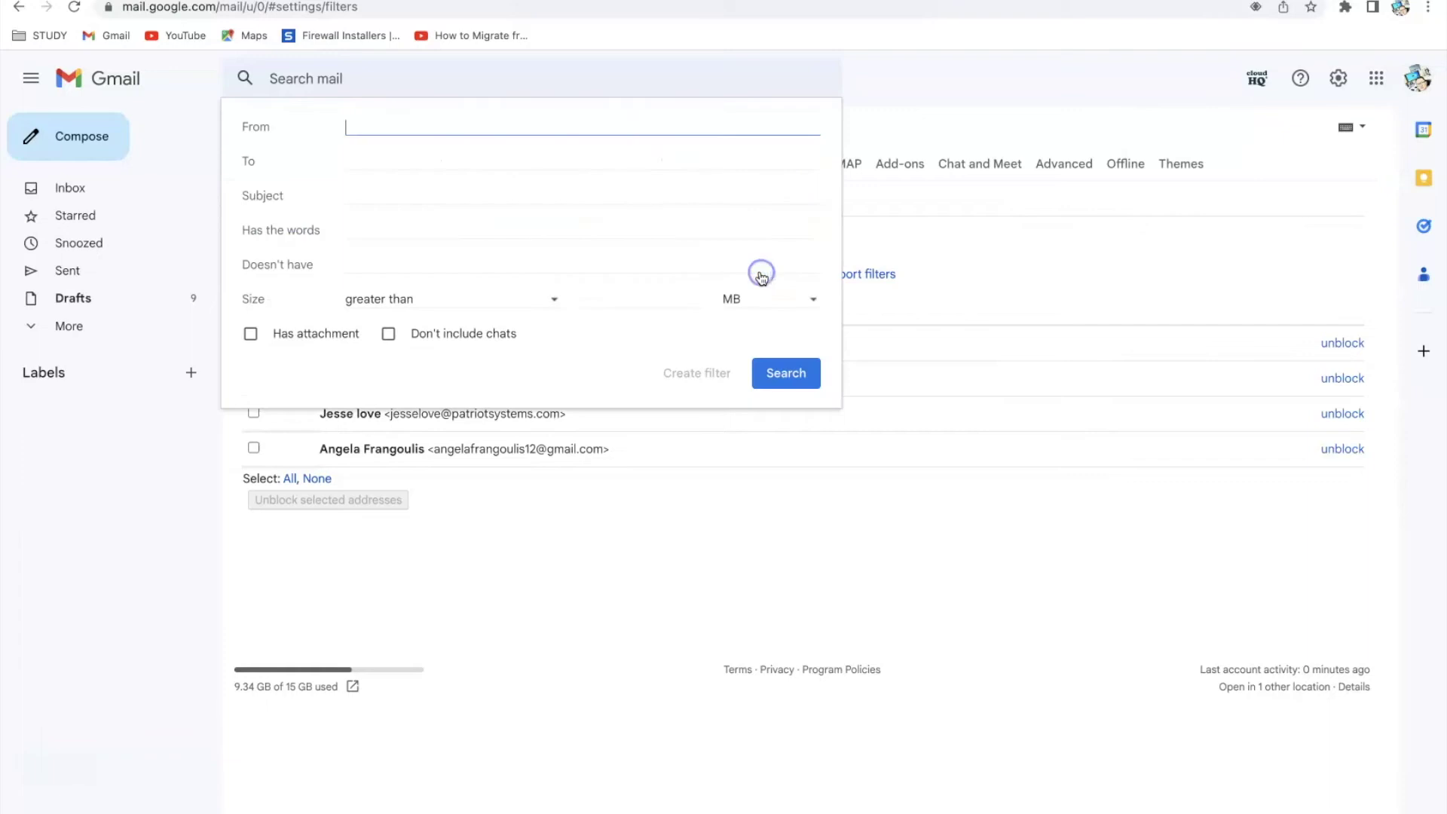
{"action": "left_click", "coordinate": [352, 156]}
{"action": "right_click", "coordinate": [352, 156]}
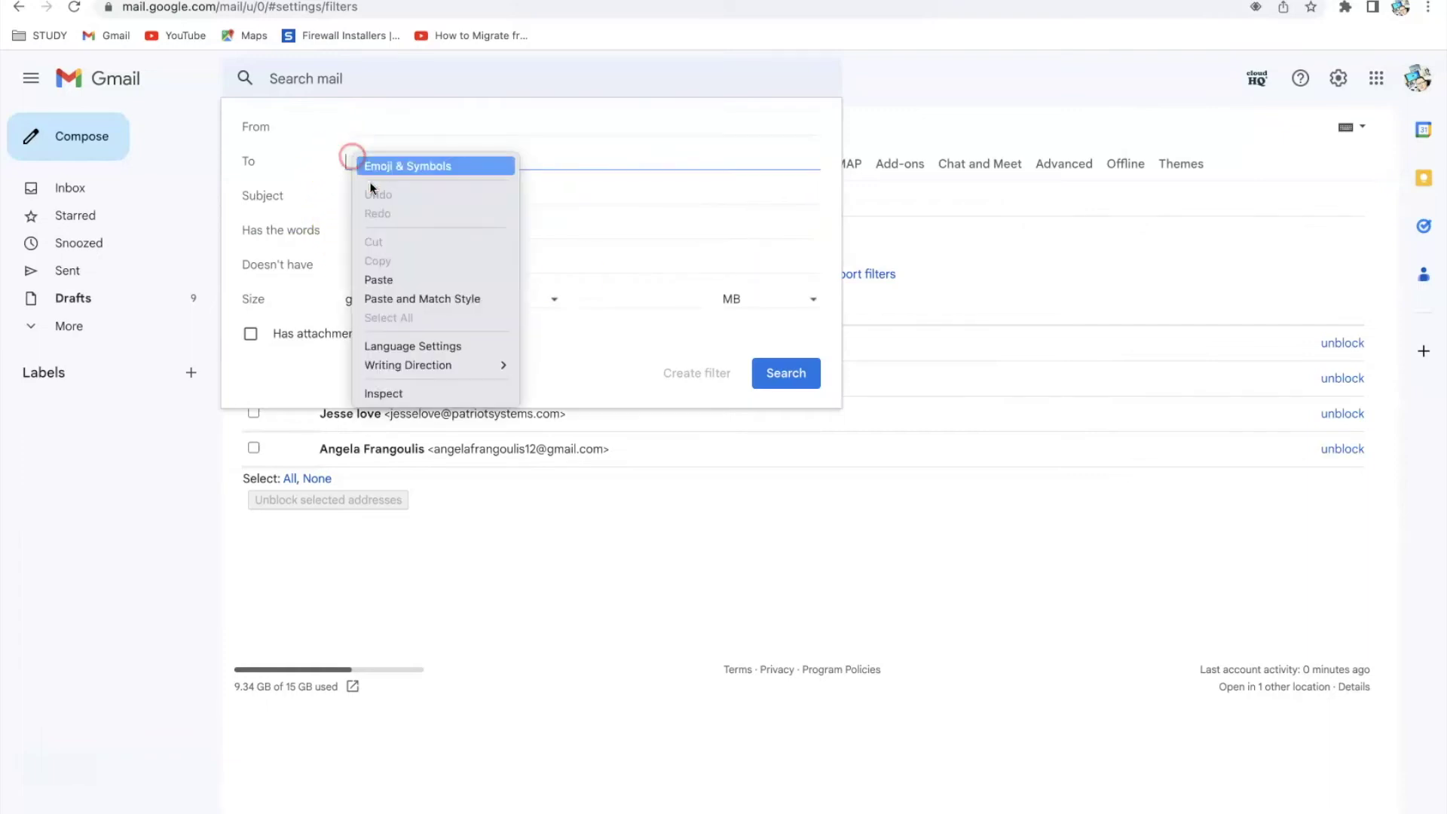
{"action": "left_click", "coordinate": [415, 274]}
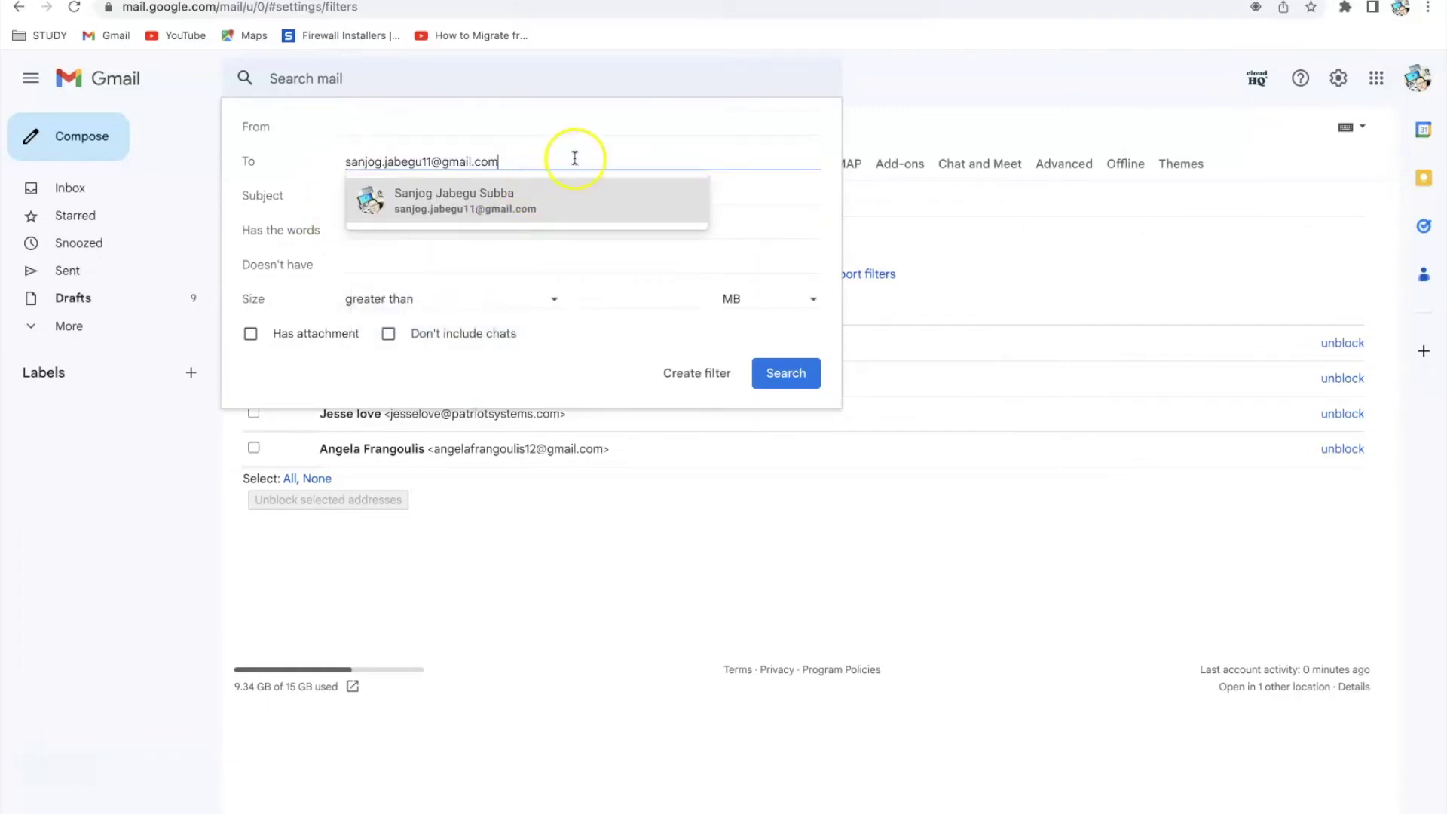
{"action": "left_click", "coordinate": [770, 182]}
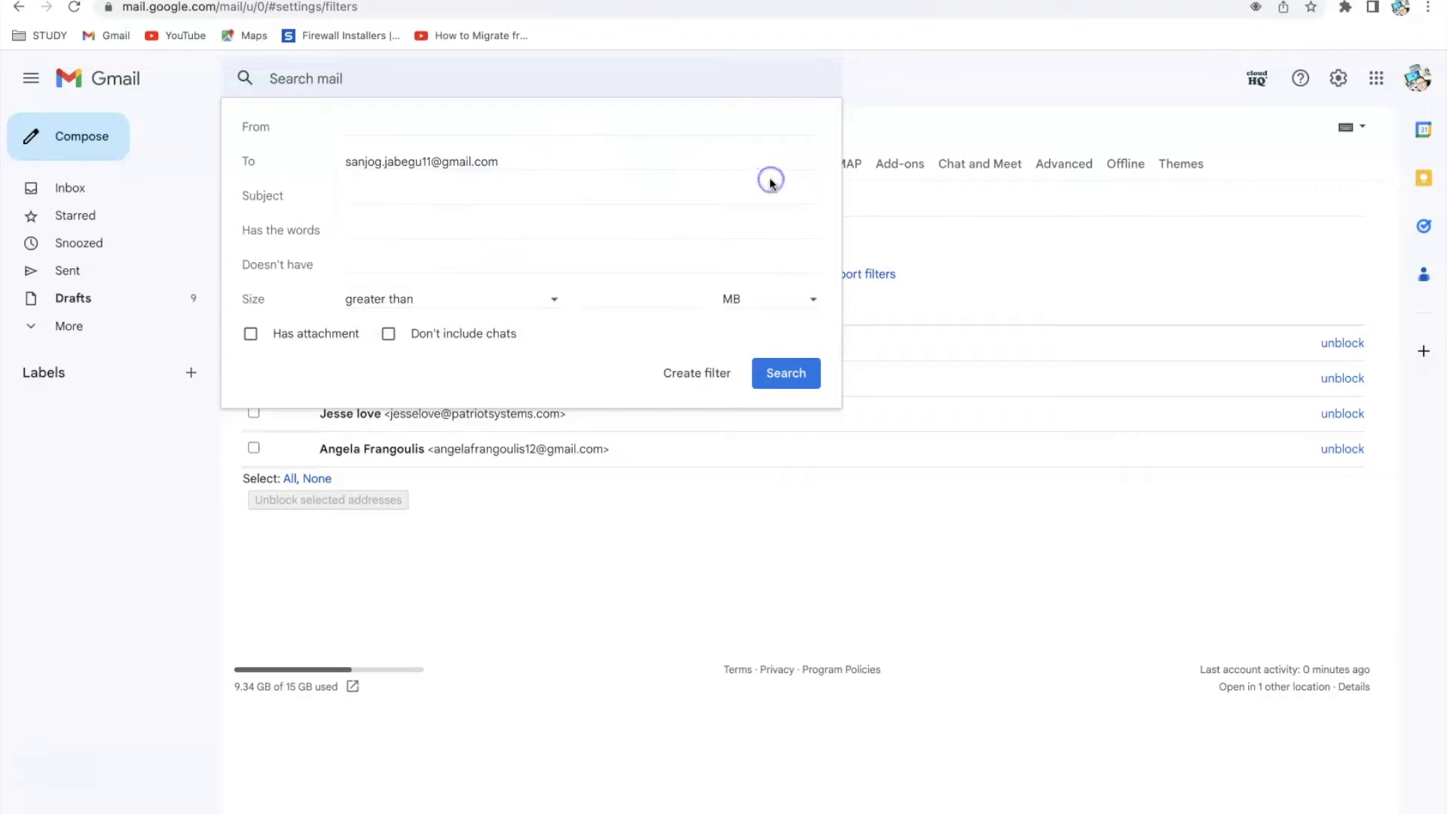
{"action": "left_click", "coordinate": [707, 377]}
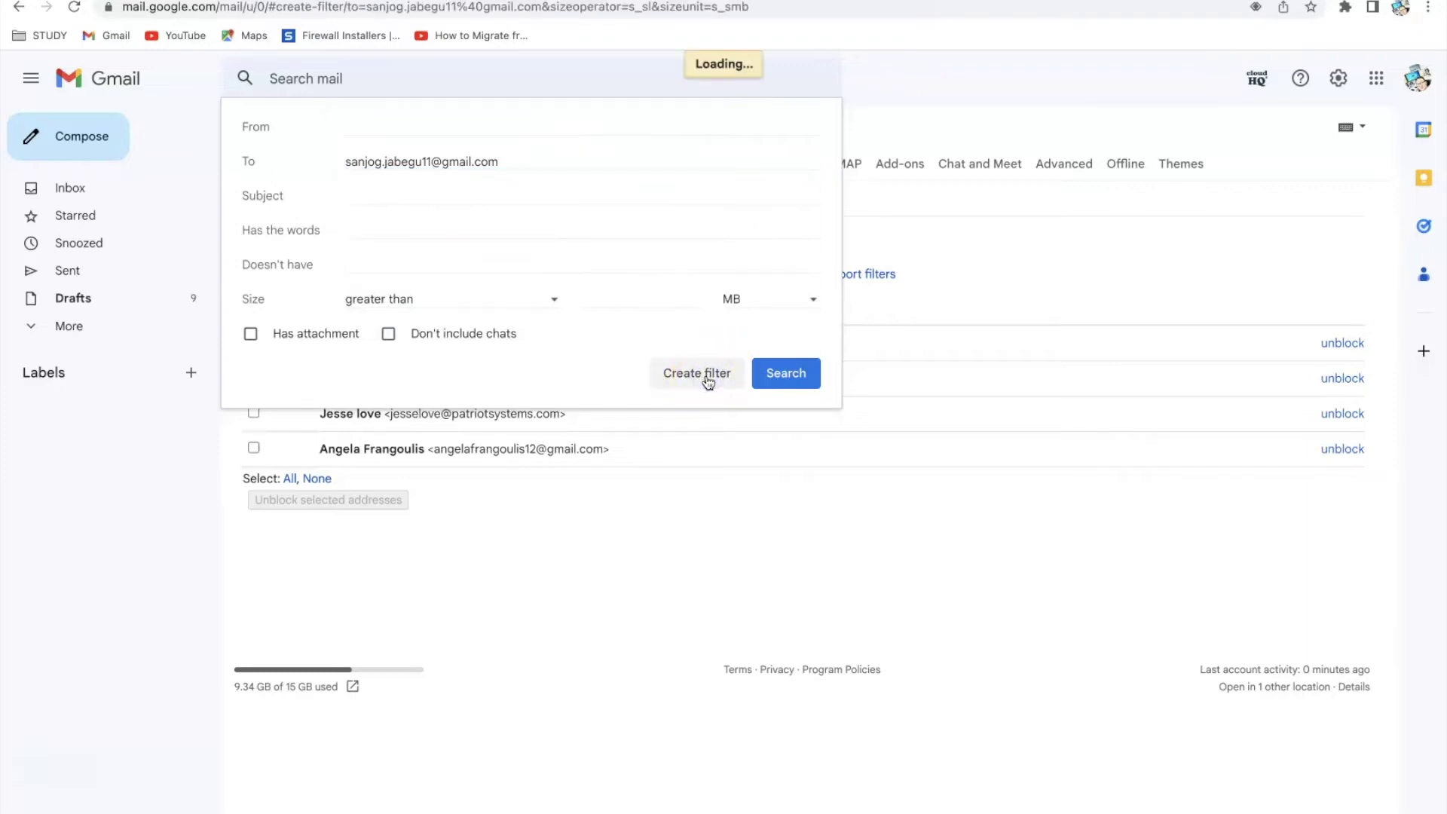
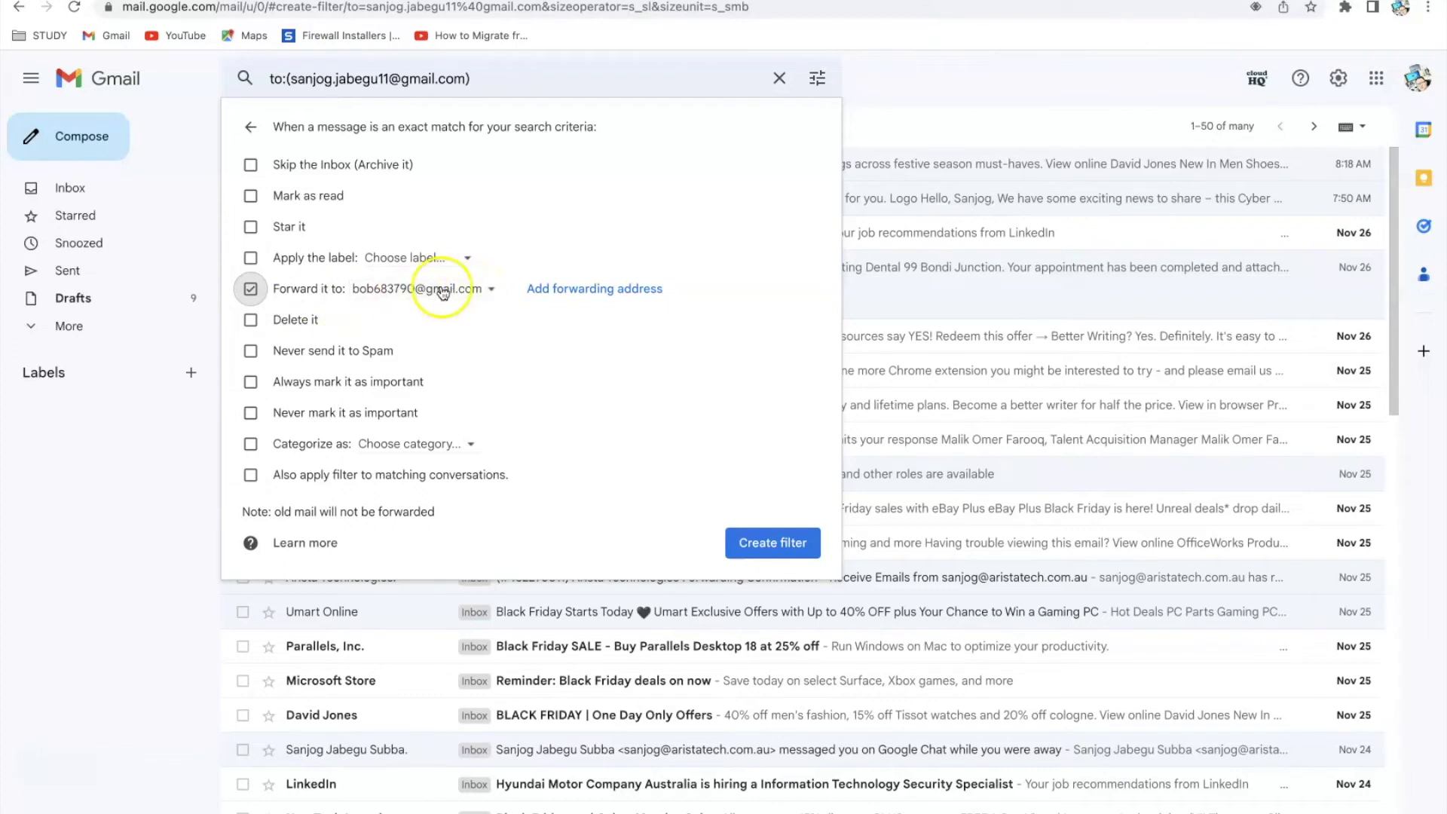
Set the filter to forward matching mail to the first other account and save it
{"action": "left_click", "coordinate": [483, 295]}
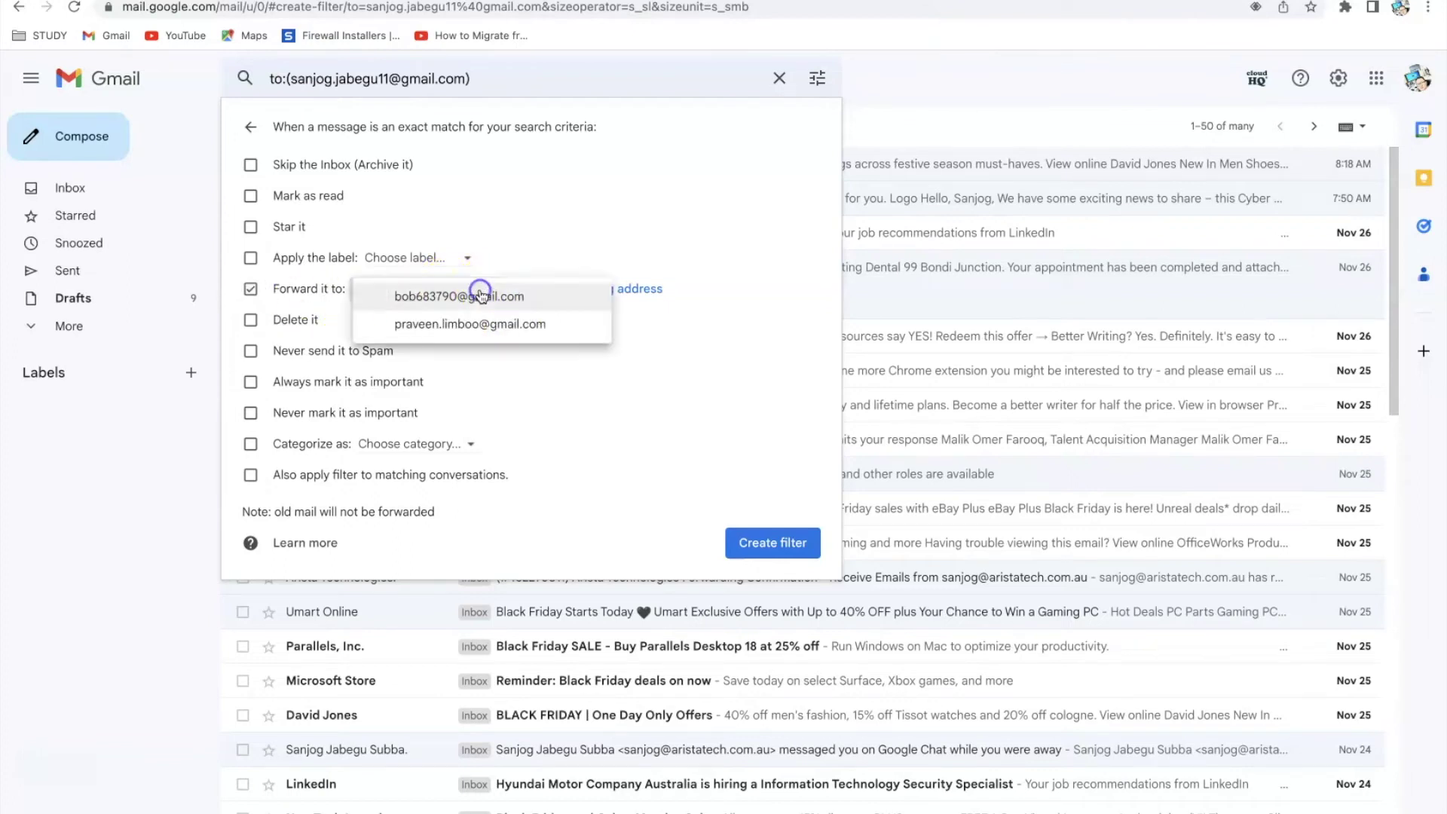
{"action": "left_click", "coordinate": [475, 292]}
{"action": "left_click", "coordinate": [785, 543]}
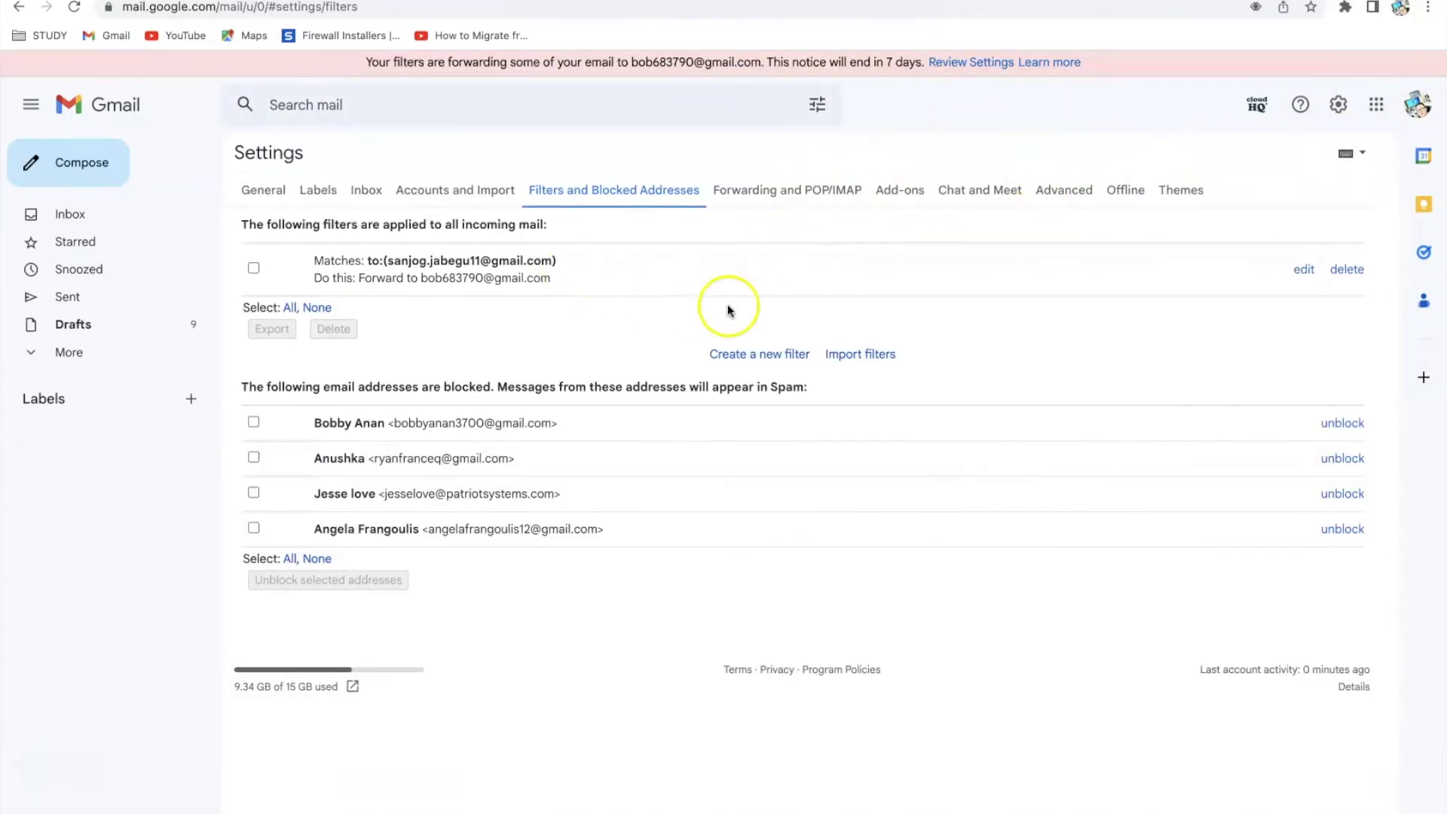
Start a new filter with the main address pasted as the To criterion, and continue to its actions
{"action": "left_click", "coordinate": [769, 355]}
{"action": "left_click", "coordinate": [363, 185]}
{"action": "right_click", "coordinate": [361, 184]}
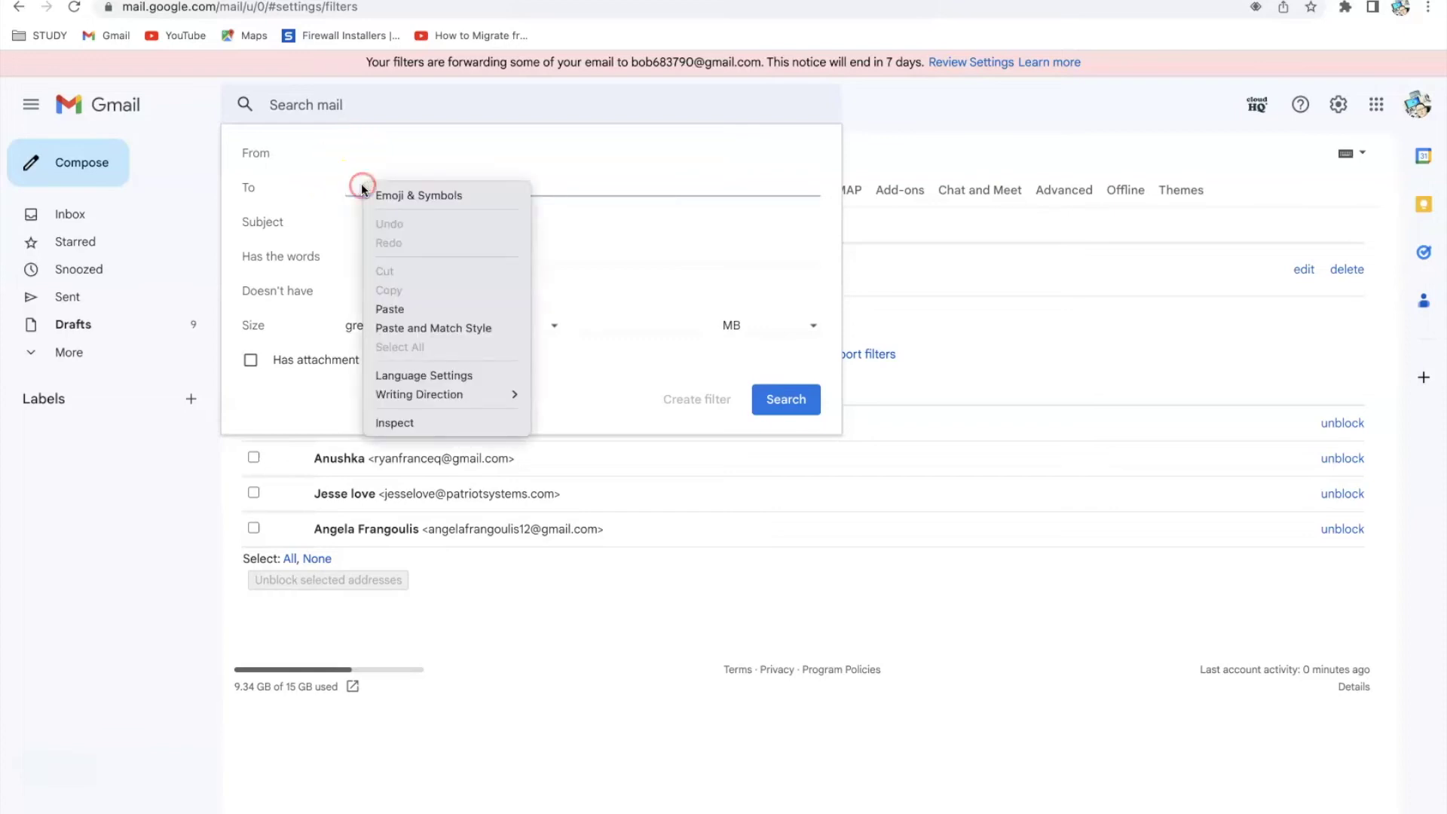
{"action": "left_click", "coordinate": [412, 310]}
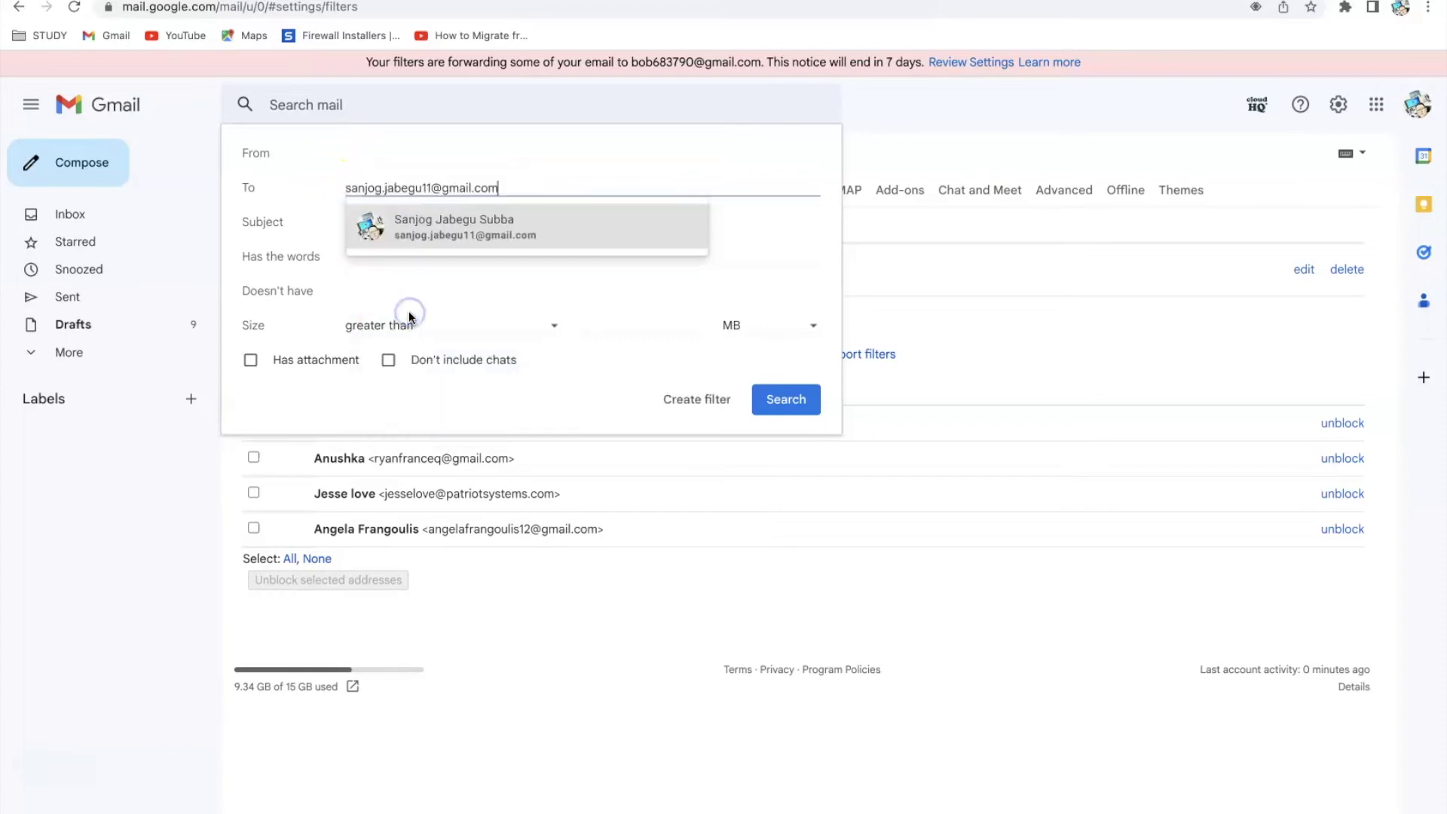
{"action": "left_click", "coordinate": [733, 179]}
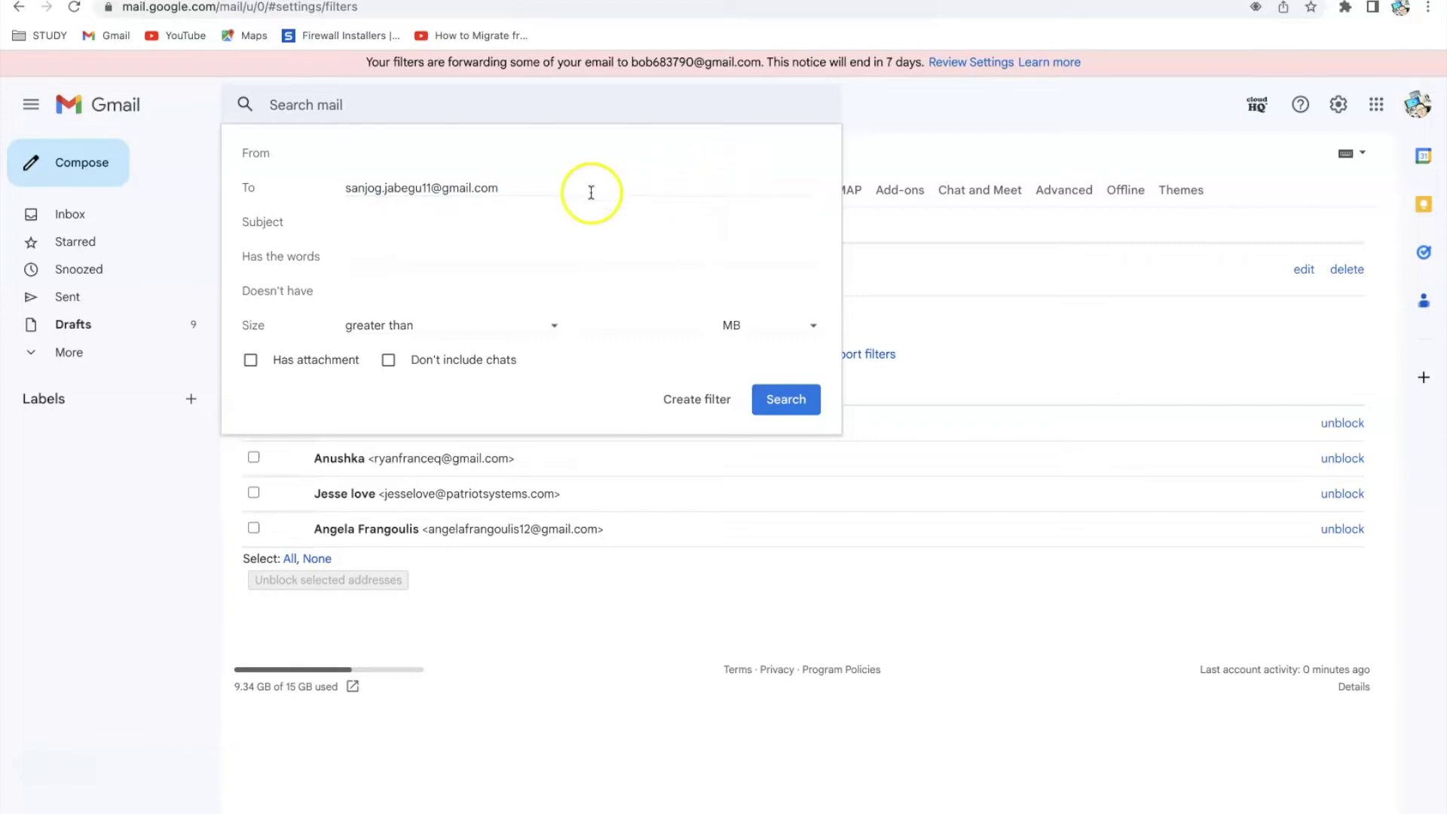
{"action": "left_click", "coordinate": [707, 405]}
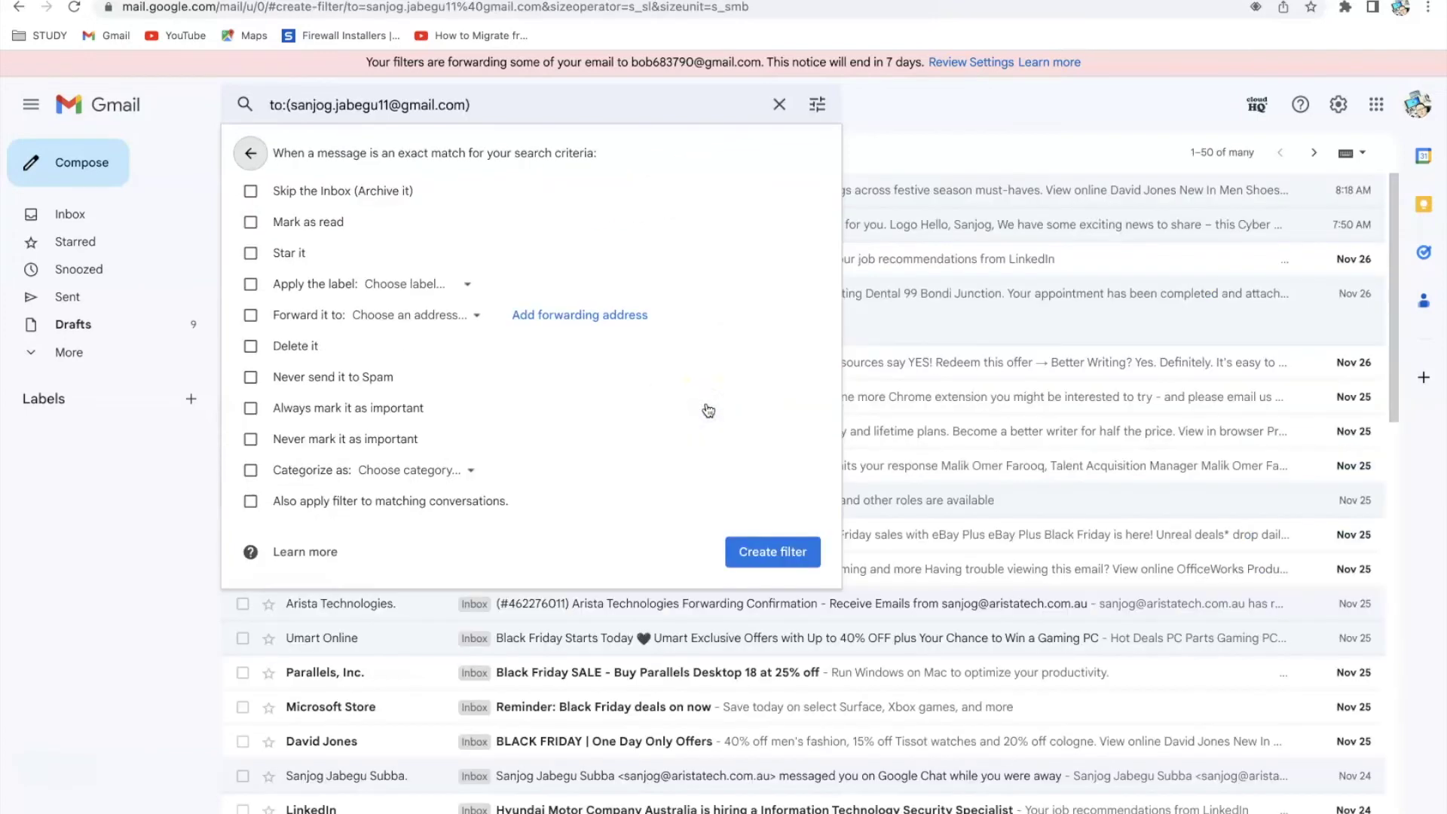
Enable forwarding to the second other account and save this second filter
{"action": "left_click", "coordinate": [250, 315]}
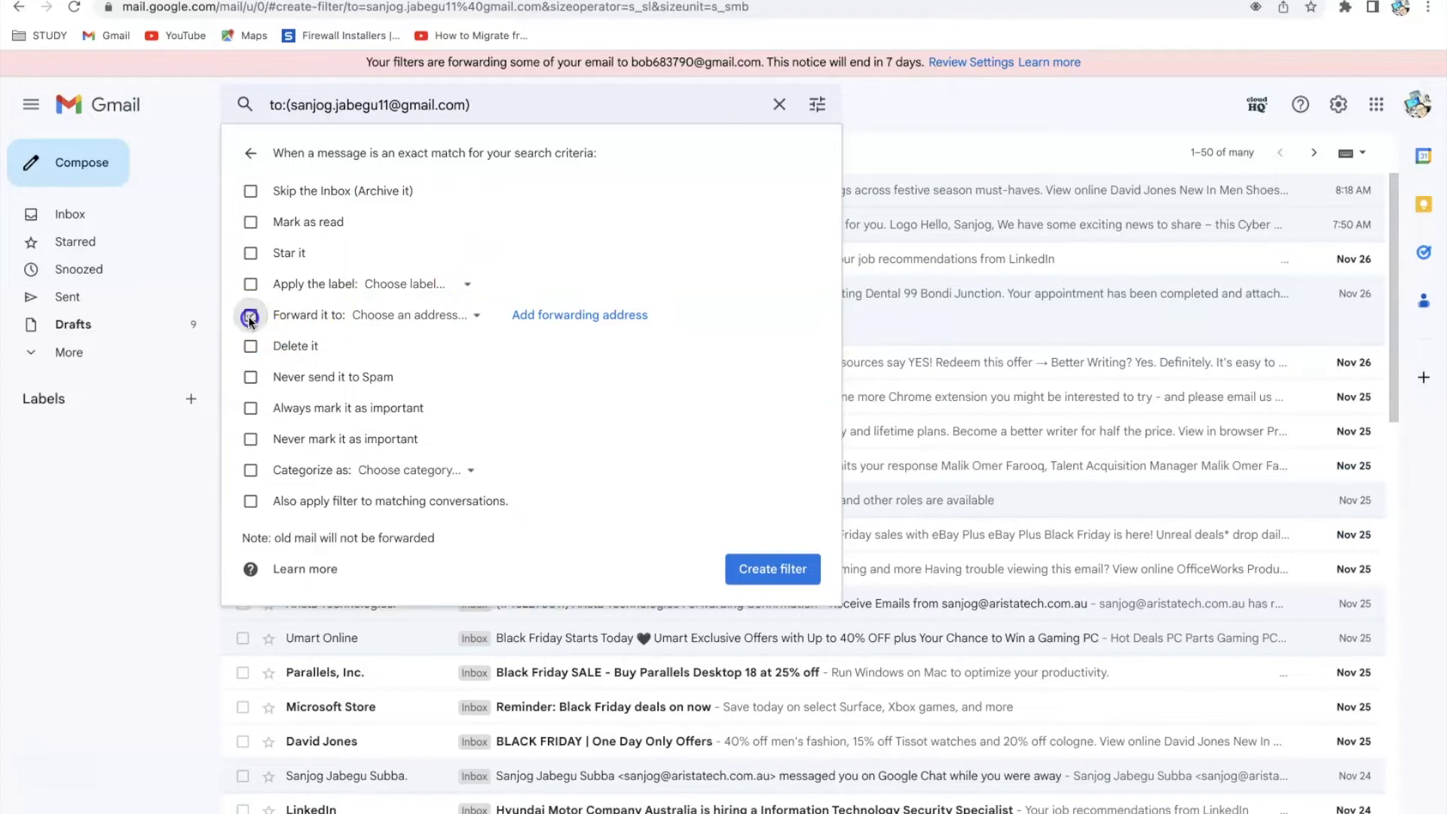
{"action": "left_click", "coordinate": [483, 324]}
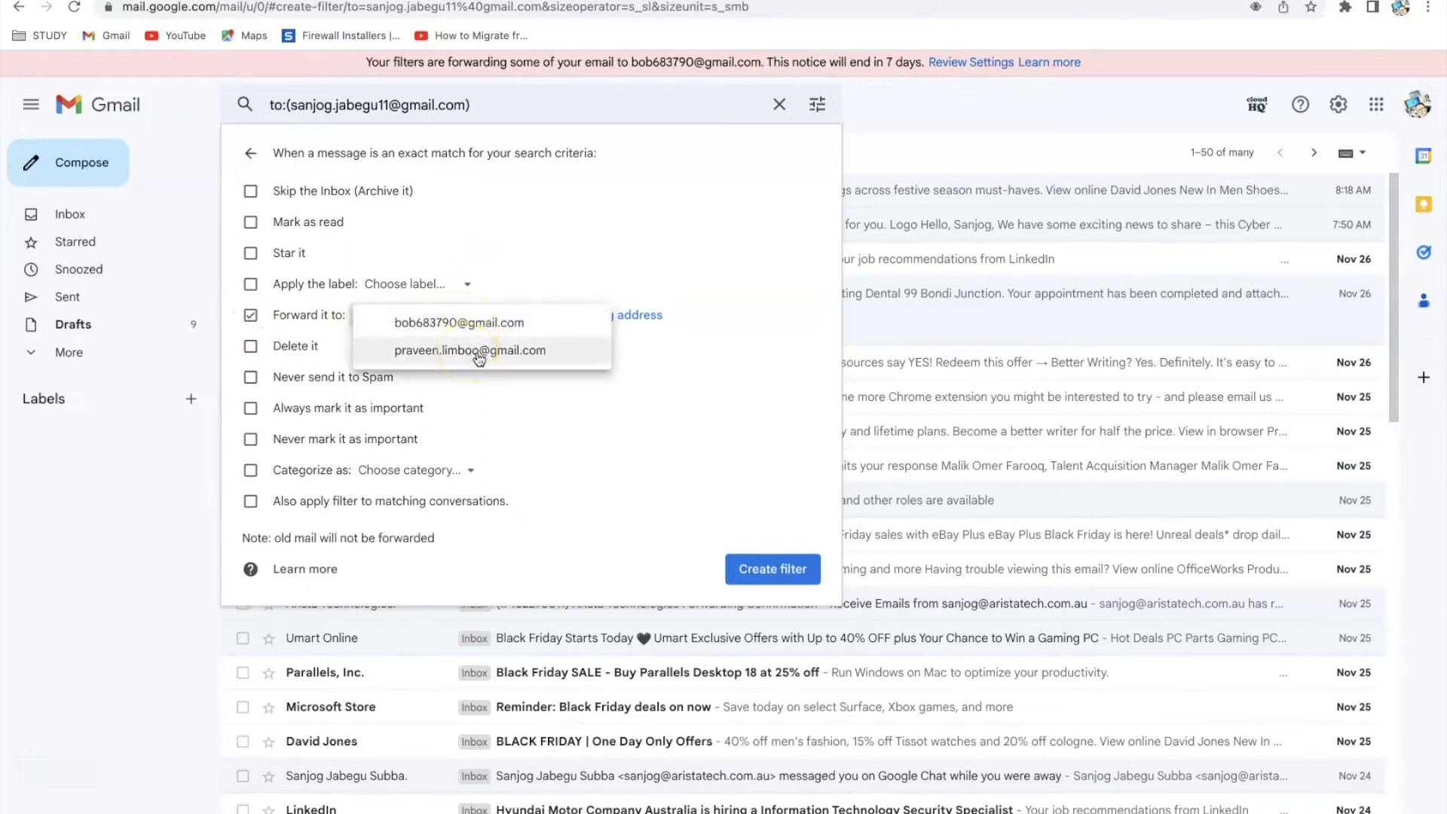
{"action": "left_click", "coordinate": [482, 353]}
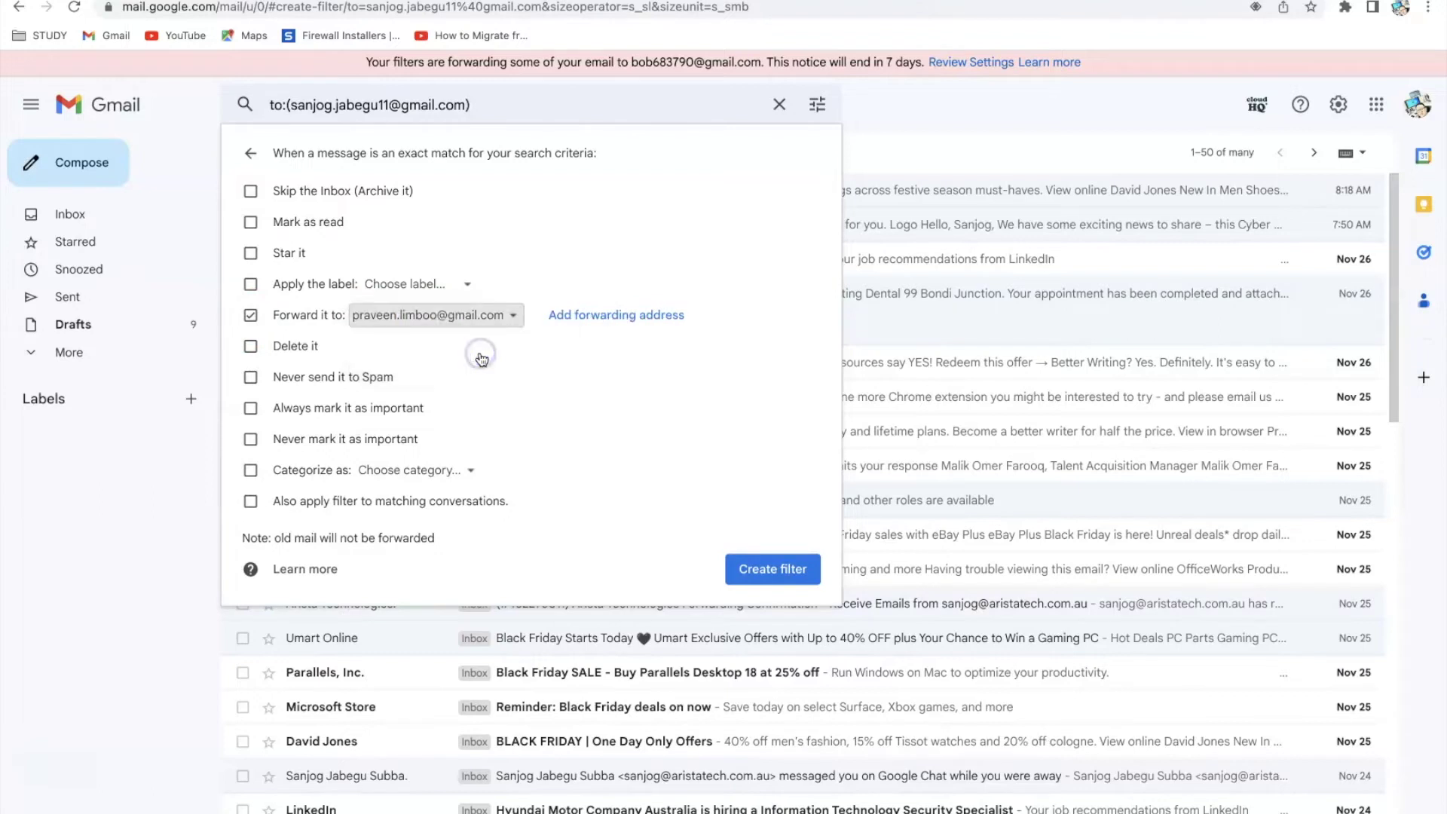
{"action": "left_click", "coordinate": [765, 569]}
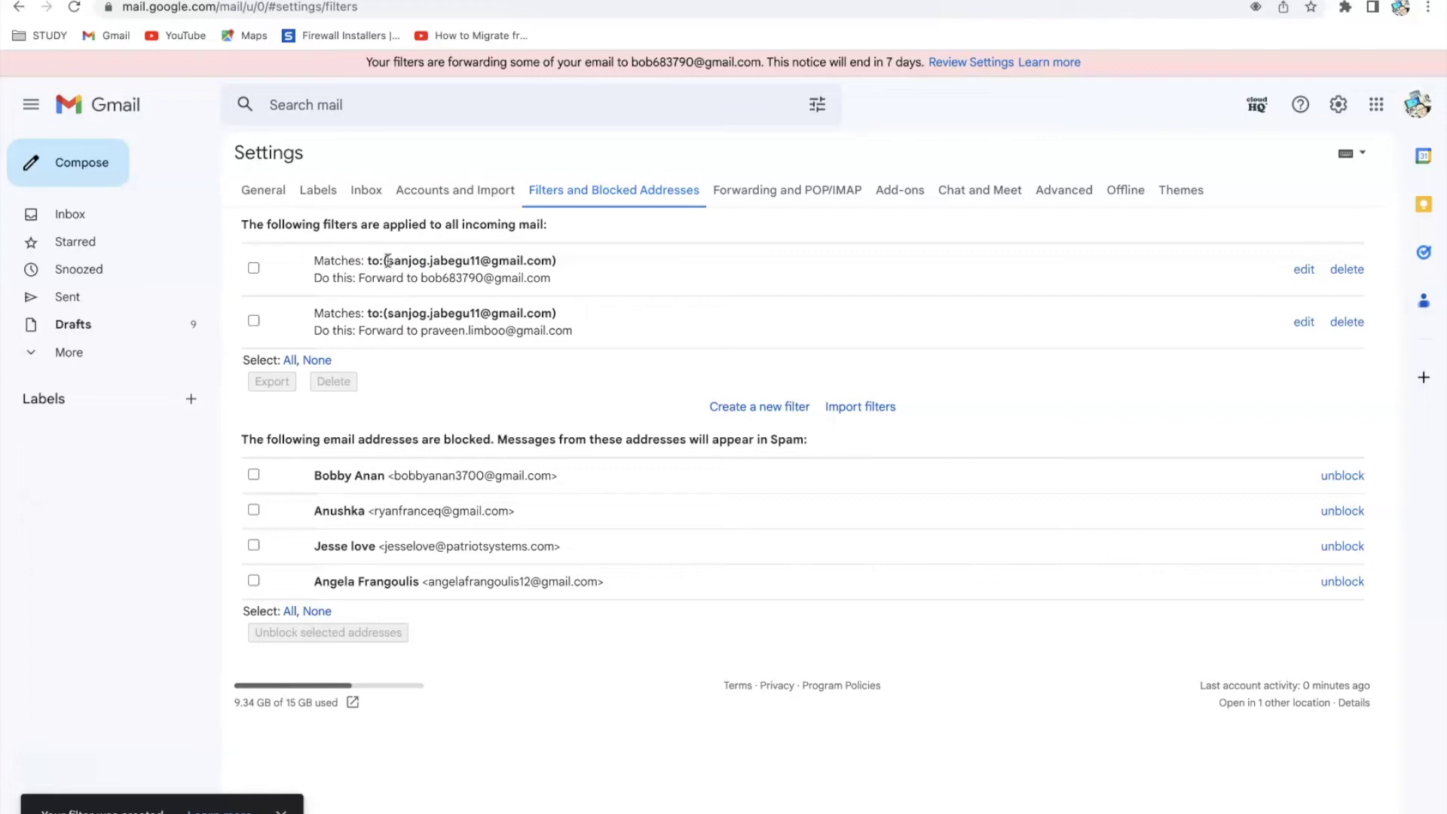
Highlight both filters' forwarding addresses in the filter list, then return to the inbox
{"action": "left_click_drag", "start_coordinate": [421, 278], "coordinate": [560, 277]}
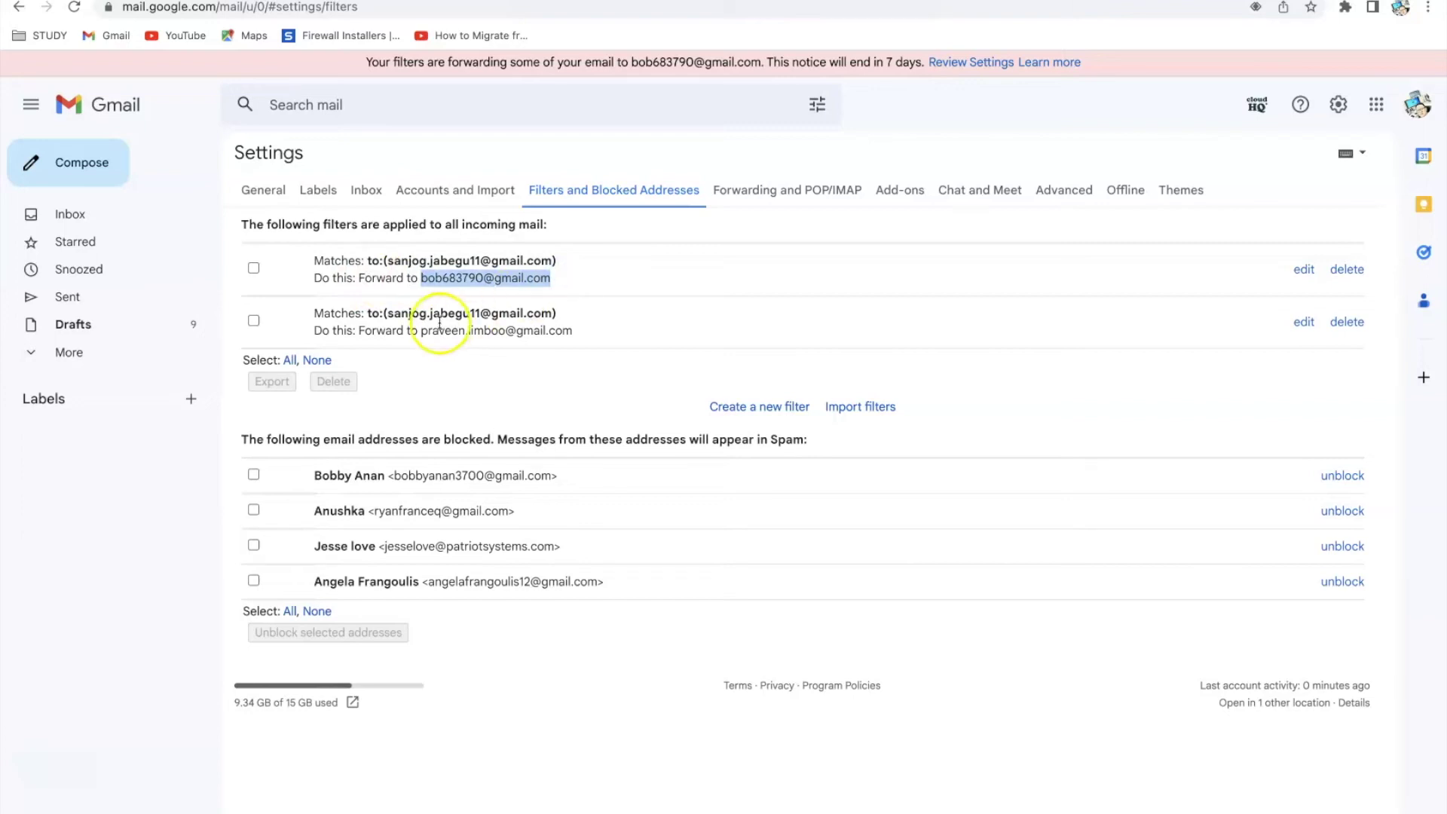
{"action": "left_click_drag", "start_coordinate": [421, 330], "coordinate": [679, 324]}
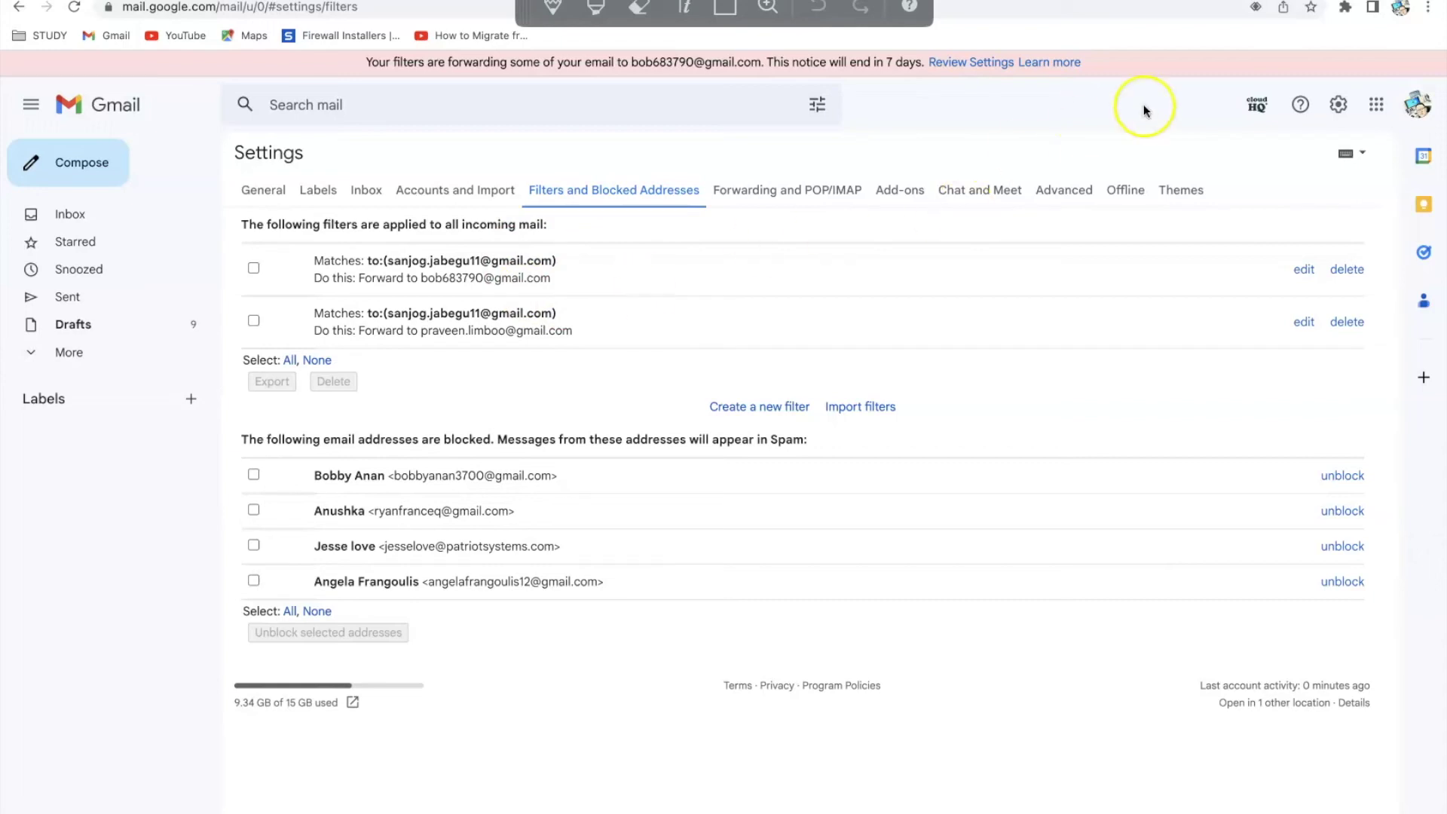
{"action": "left_click", "coordinate": [109, 210]}
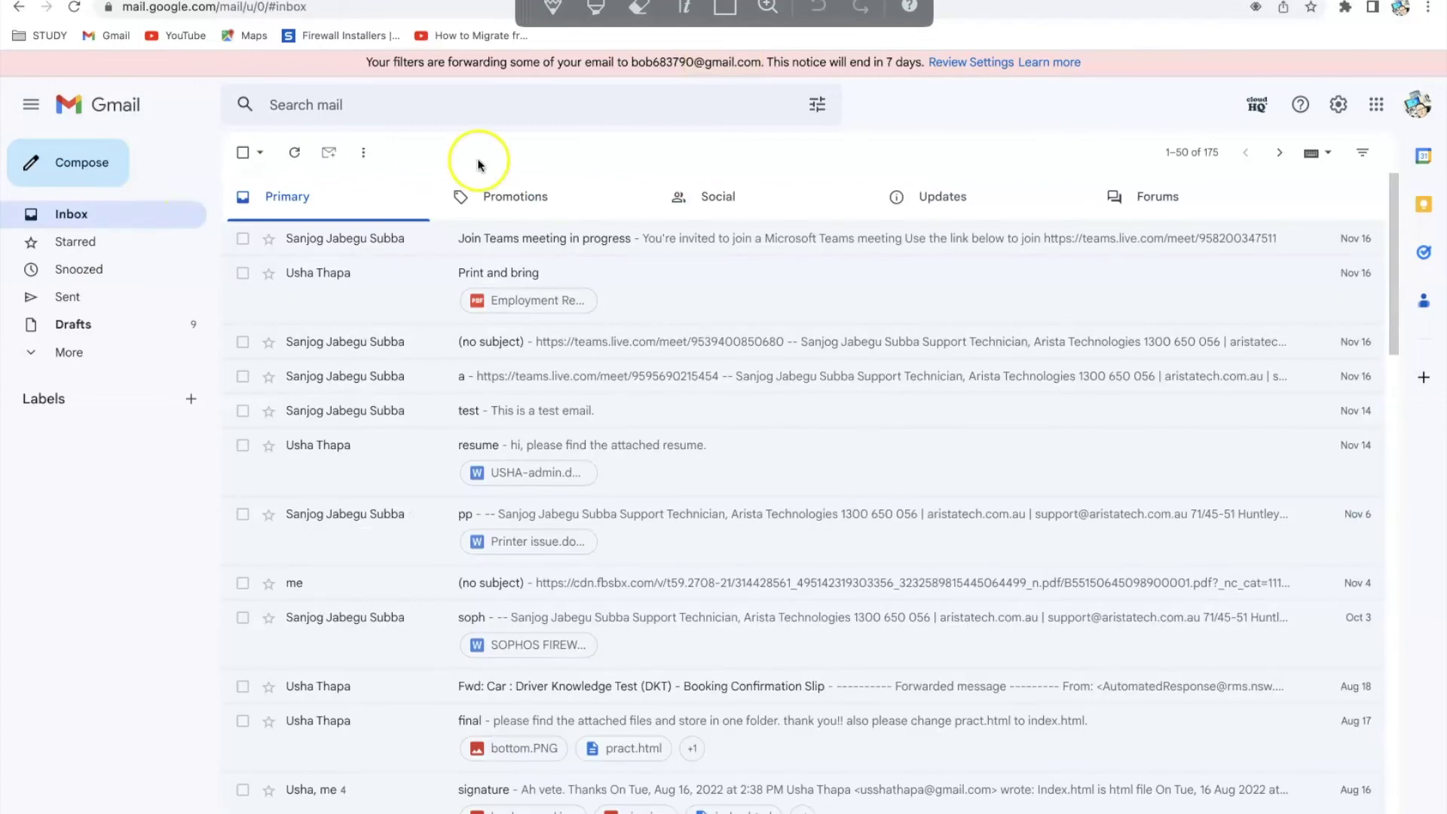
Write a new email to the main address with subject 'test' and body 'test'
{"action": "left_click", "coordinate": [90, 162]}
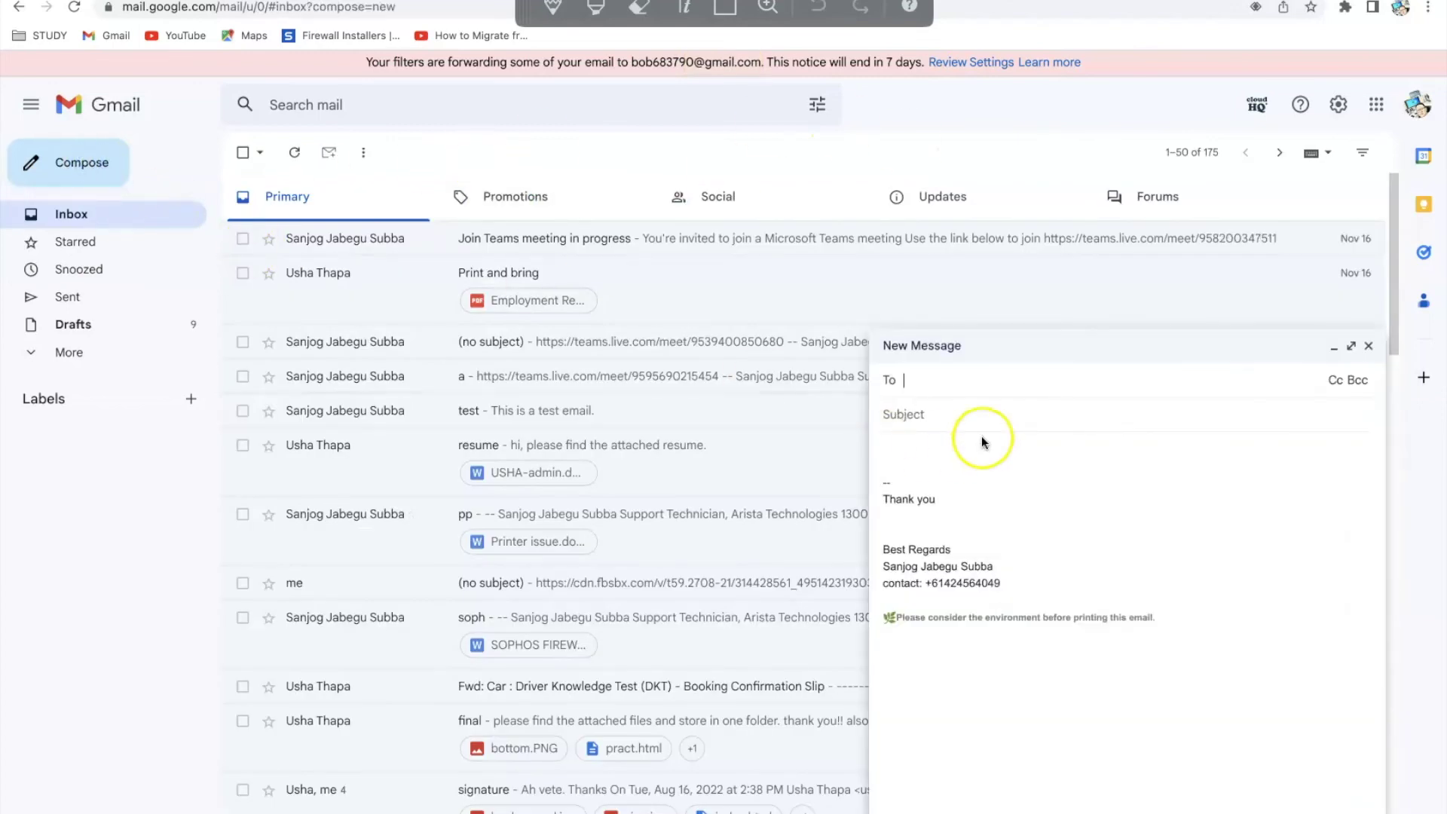
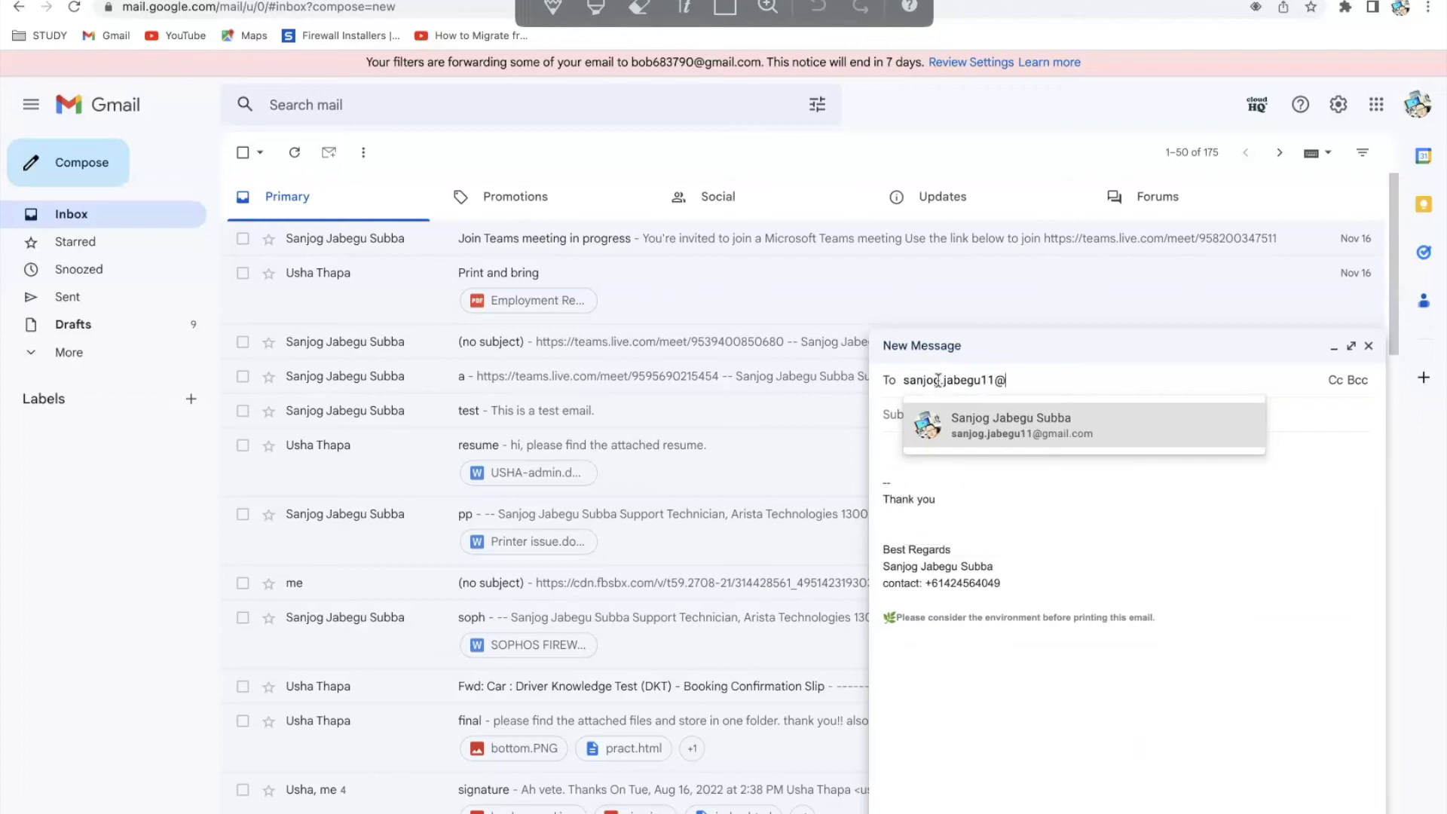
{"action": "left_click", "coordinate": [1069, 478]}
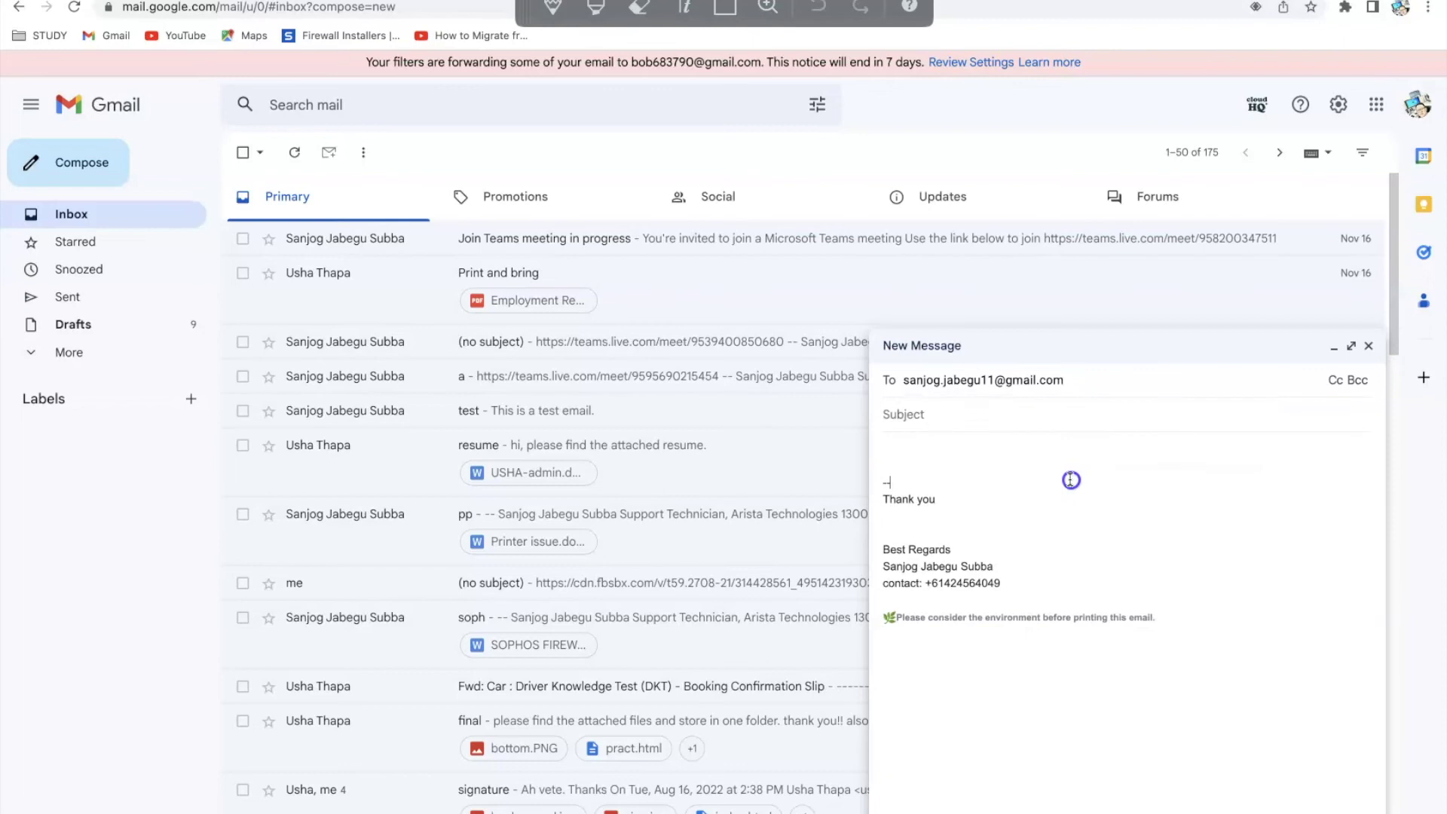
{"action": "left_click", "coordinate": [965, 420]}
{"action": "type", "text": "test"}
{"action": "left_click", "coordinate": [946, 465]}
{"action": "type", "text": "test"}
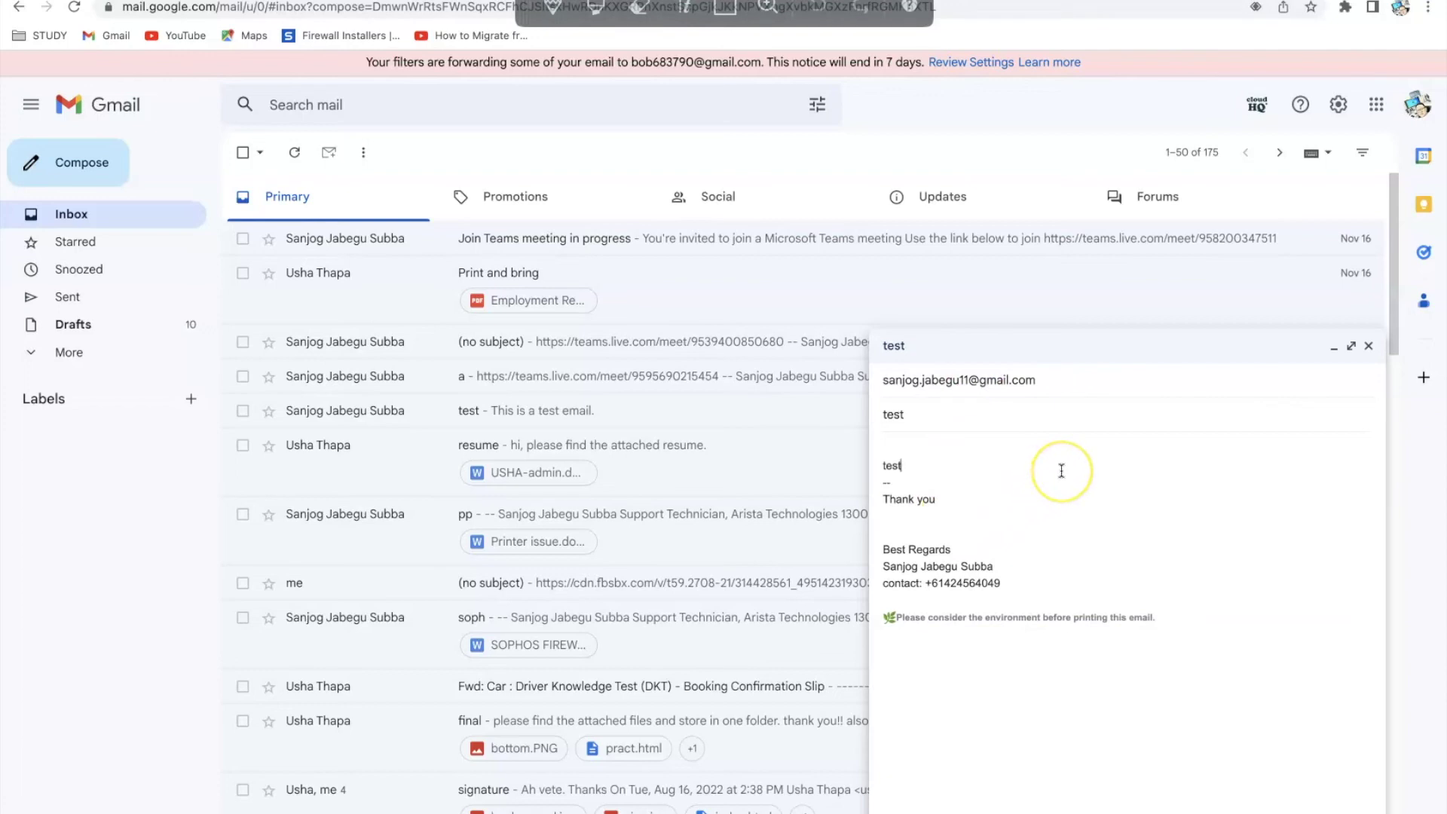
Send the test email and switch desktops to the first forwarding account's inbox
{"action": "left_click", "coordinate": [1023, 451]}
{"action": "left_click", "coordinate": [914, 810]}
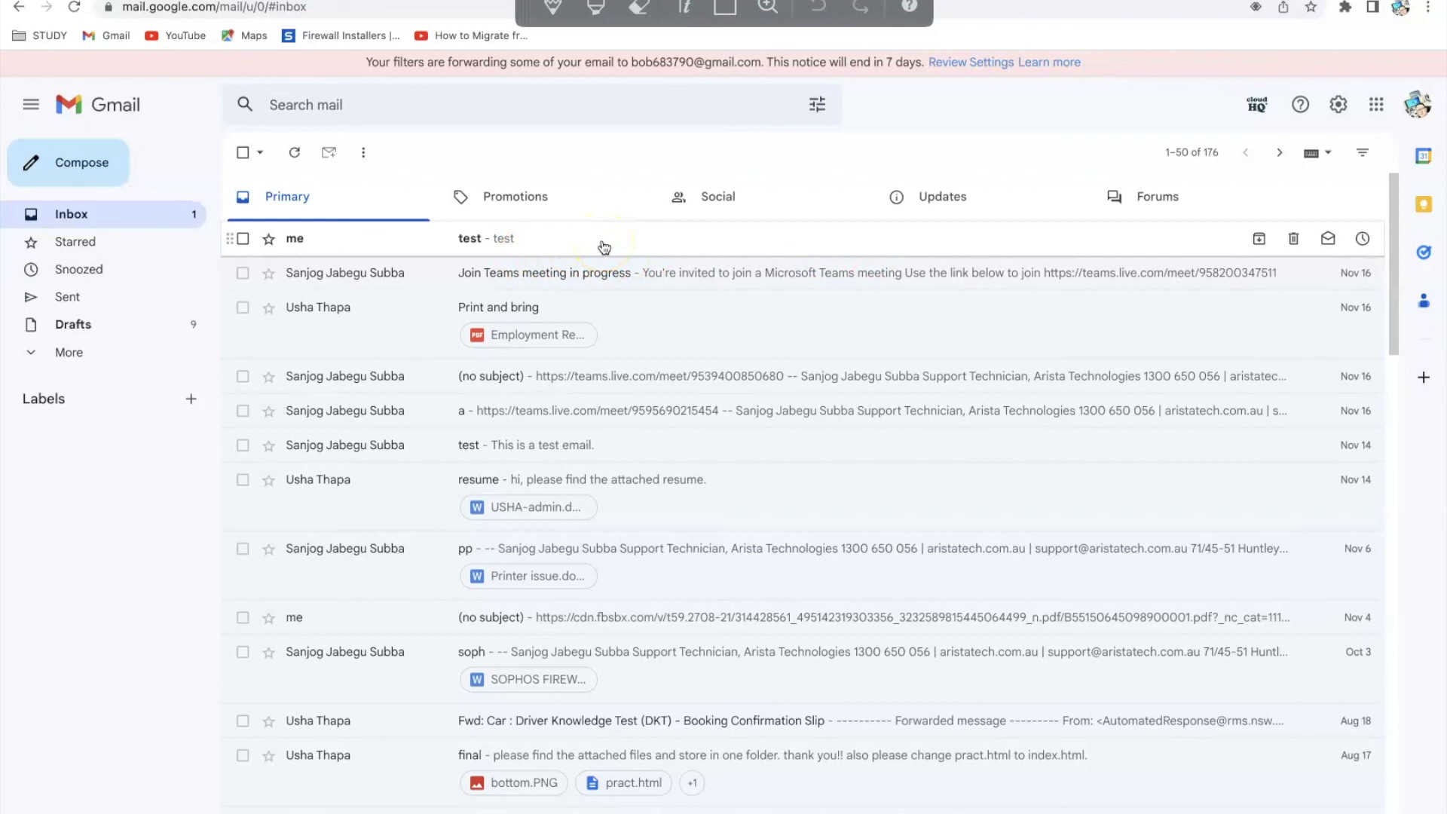
{"action": "key", "text": "ctrl+Right"}
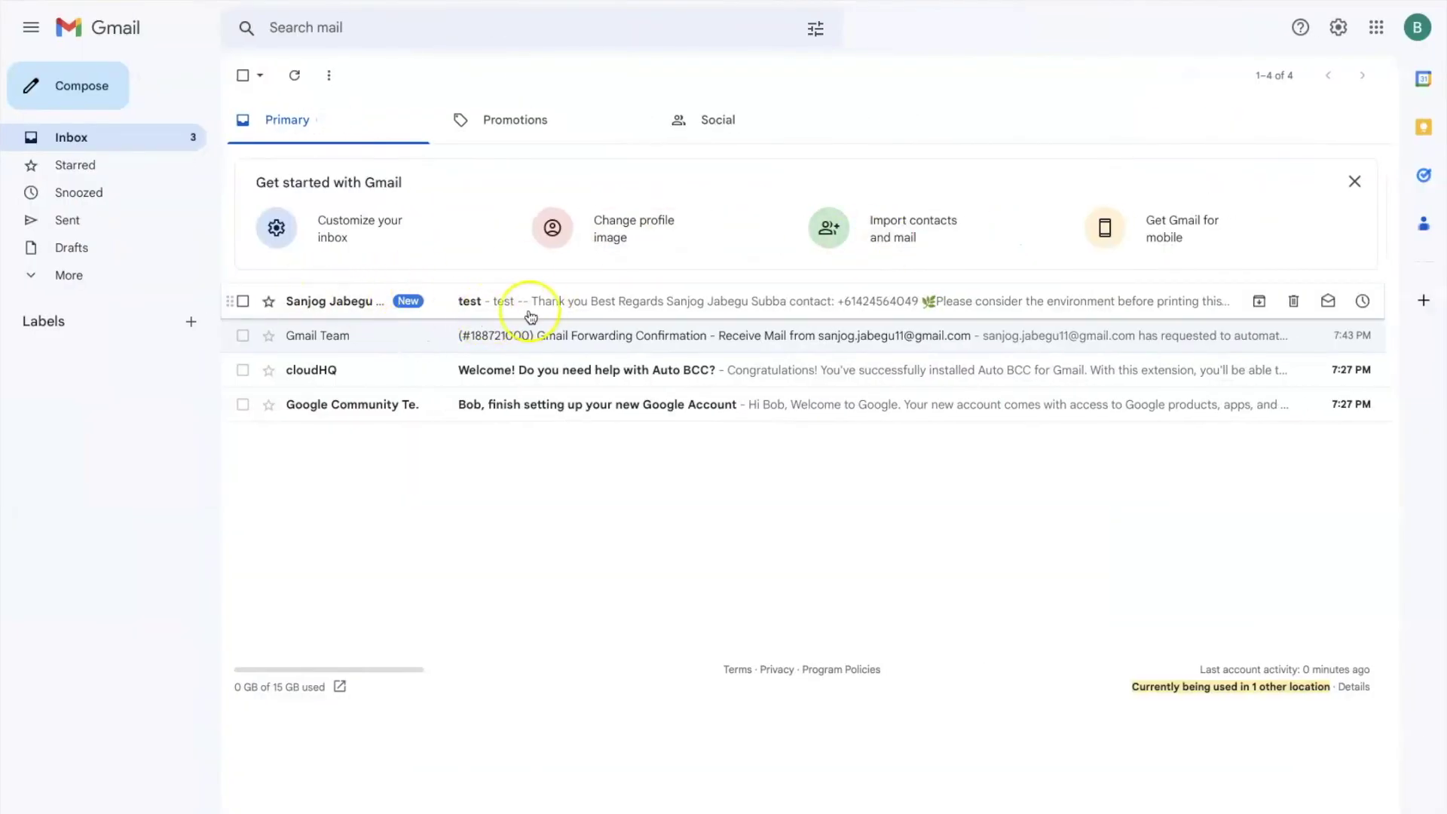
Read the forwarded test email, confirm the account, then move to the other forwarding account's desktop
{"action": "left_click", "coordinate": [599, 300]}
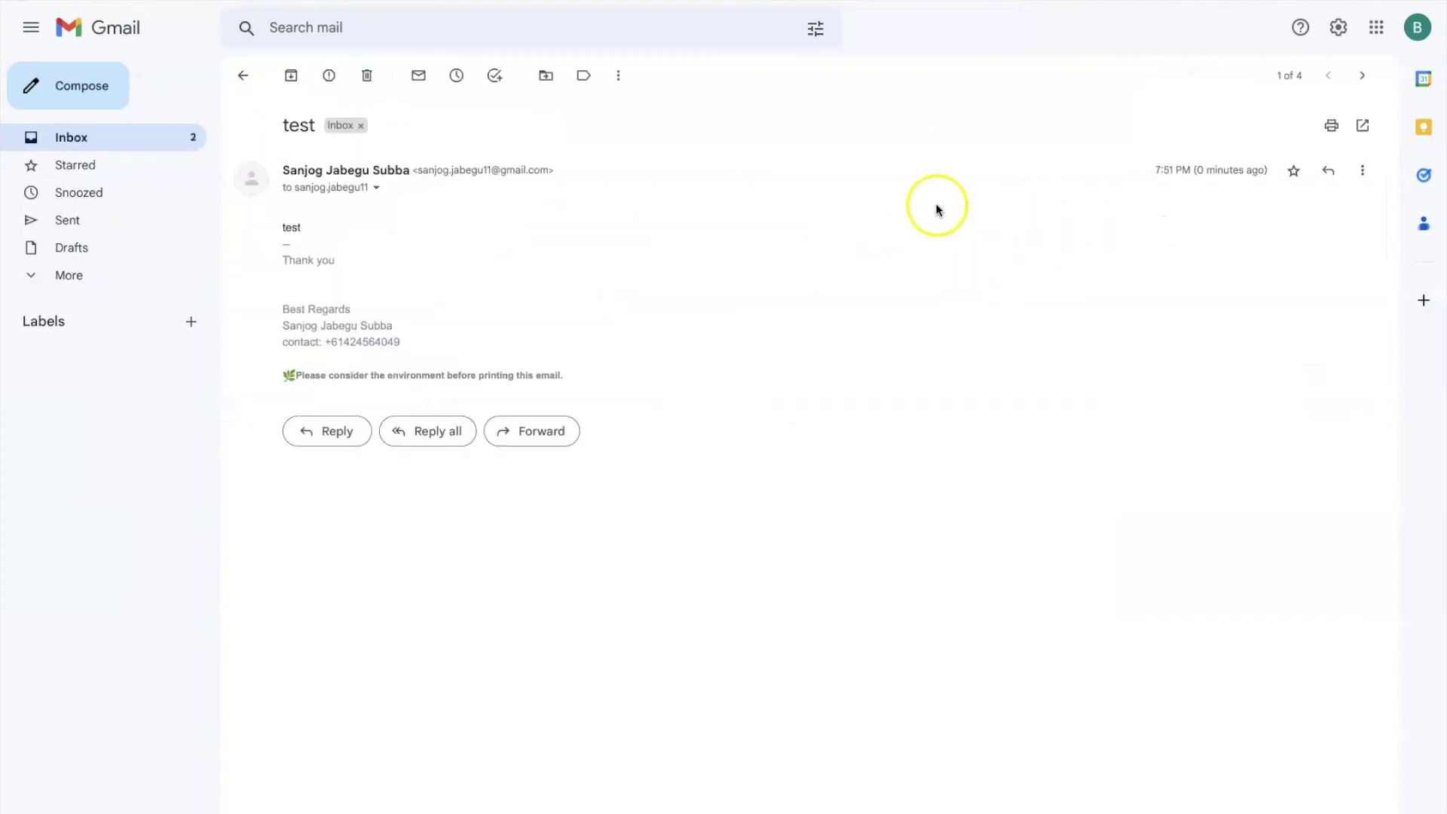
{"action": "left_click", "coordinate": [1429, 42]}
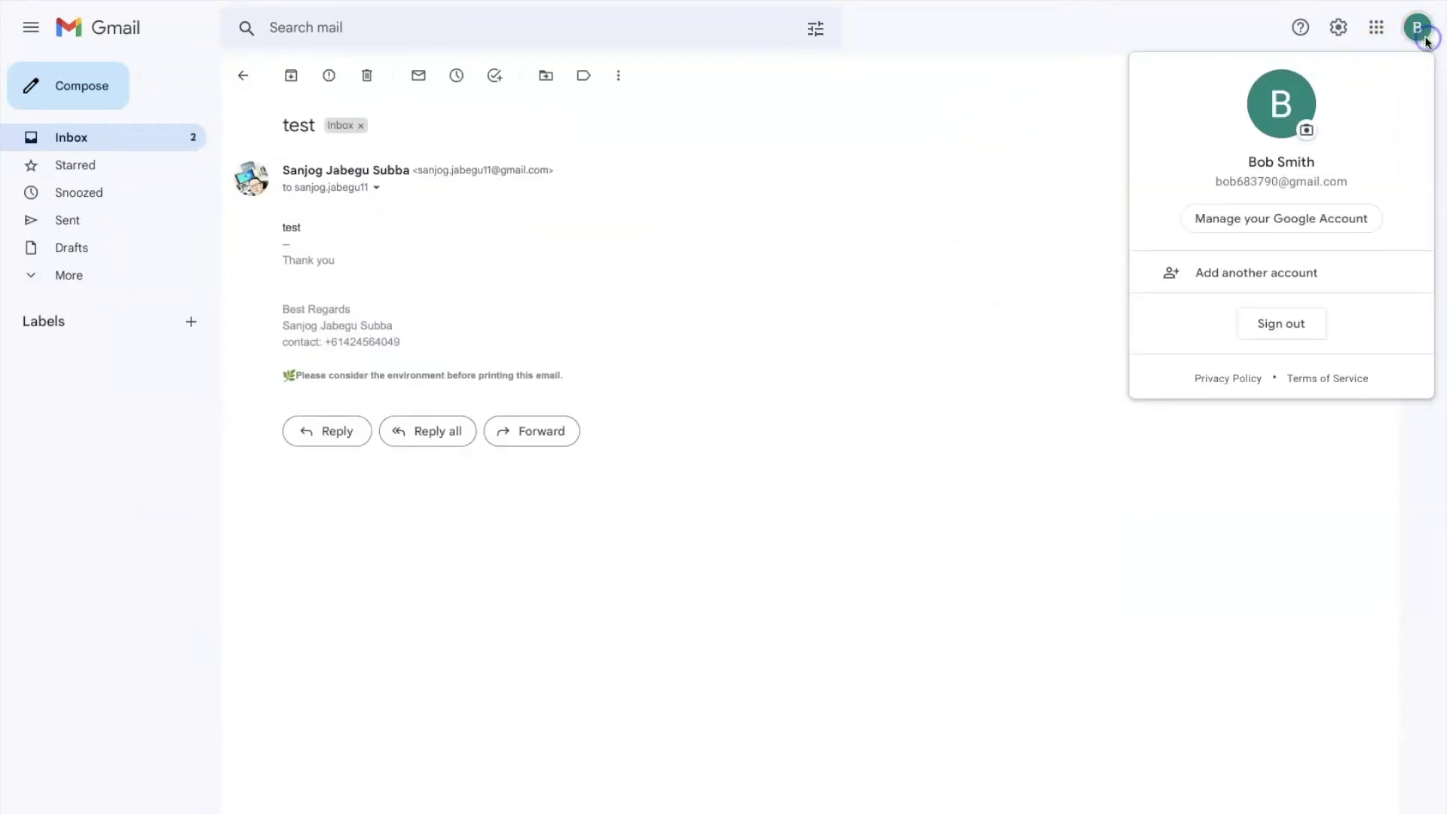
{"action": "left_click", "coordinate": [116, 134]}
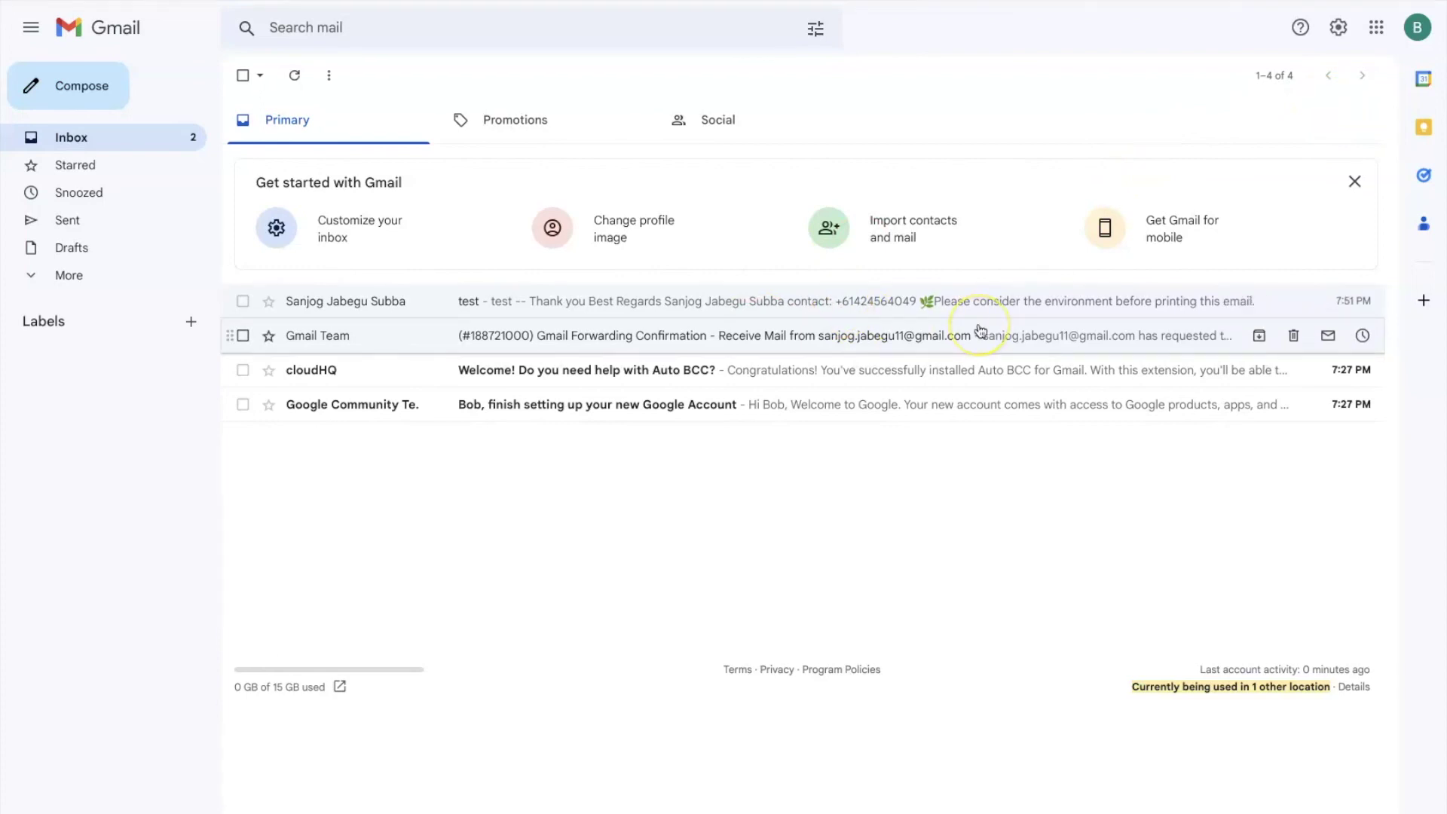
{"action": "key", "text": "ctrl+Right"}
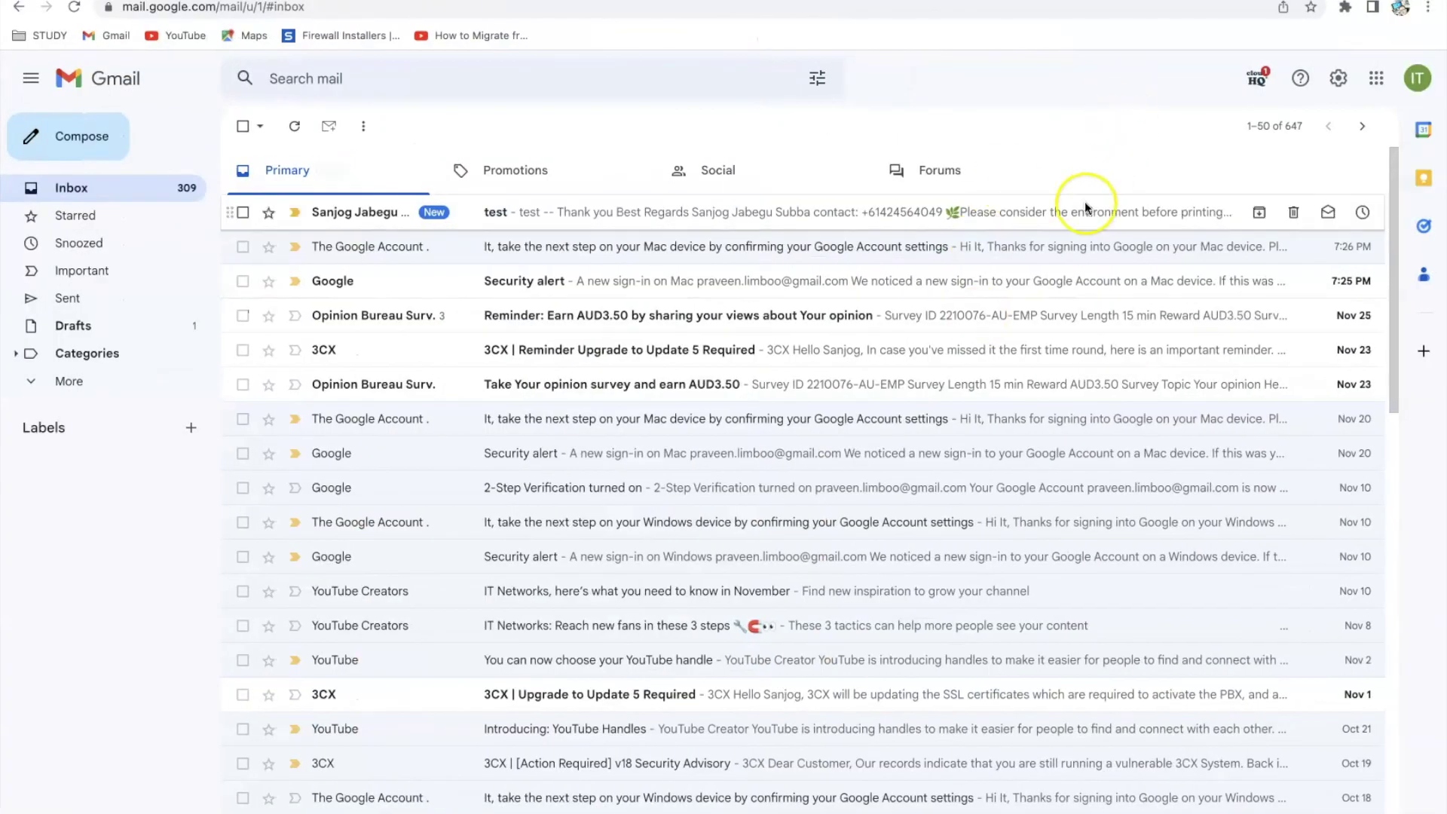
Read the forwarded test email in the second account, confirm it via the avatar, and return to the inbox
{"action": "left_click", "coordinate": [613, 210]}
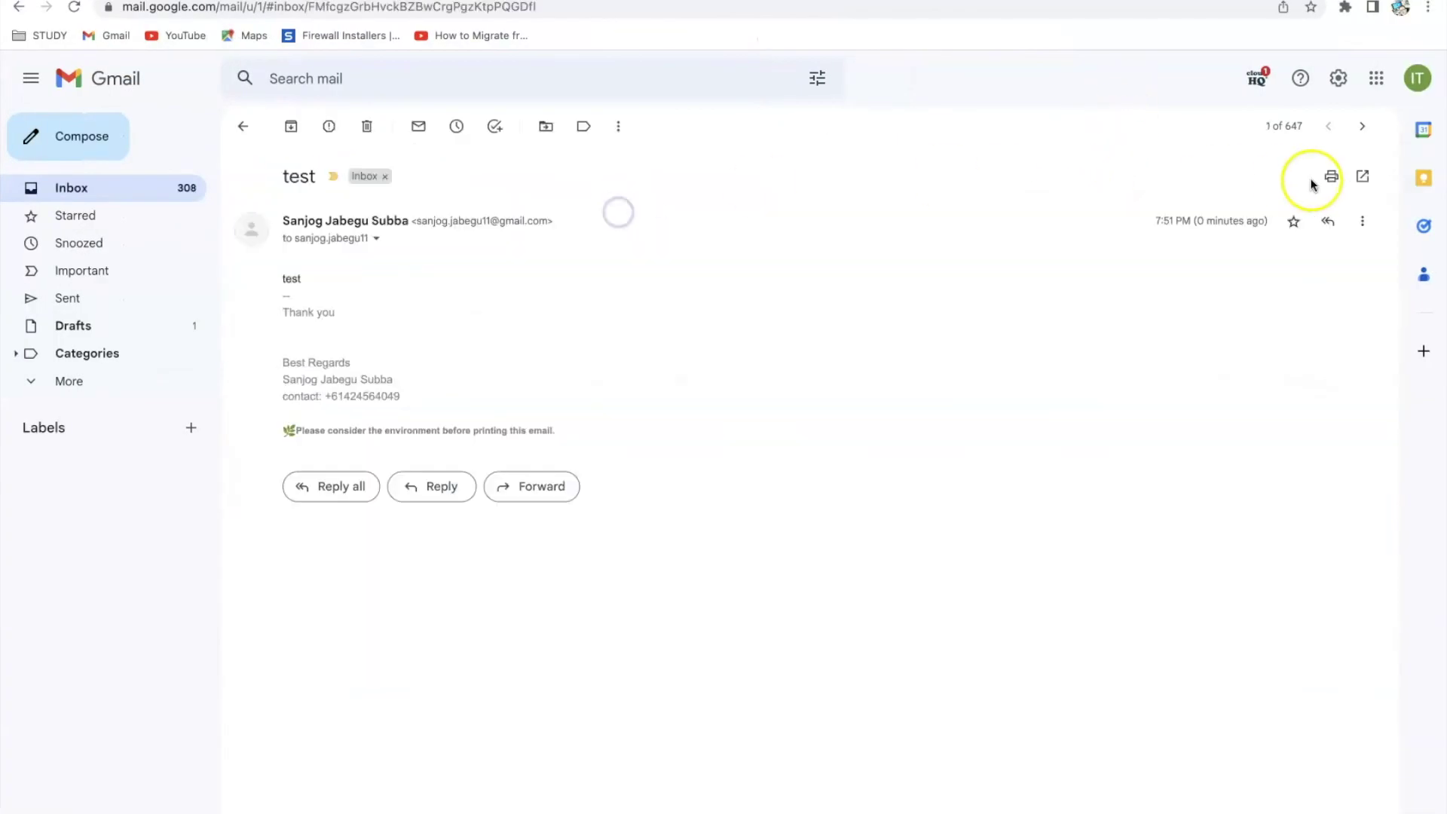
{"action": "left_click", "coordinate": [1419, 91]}
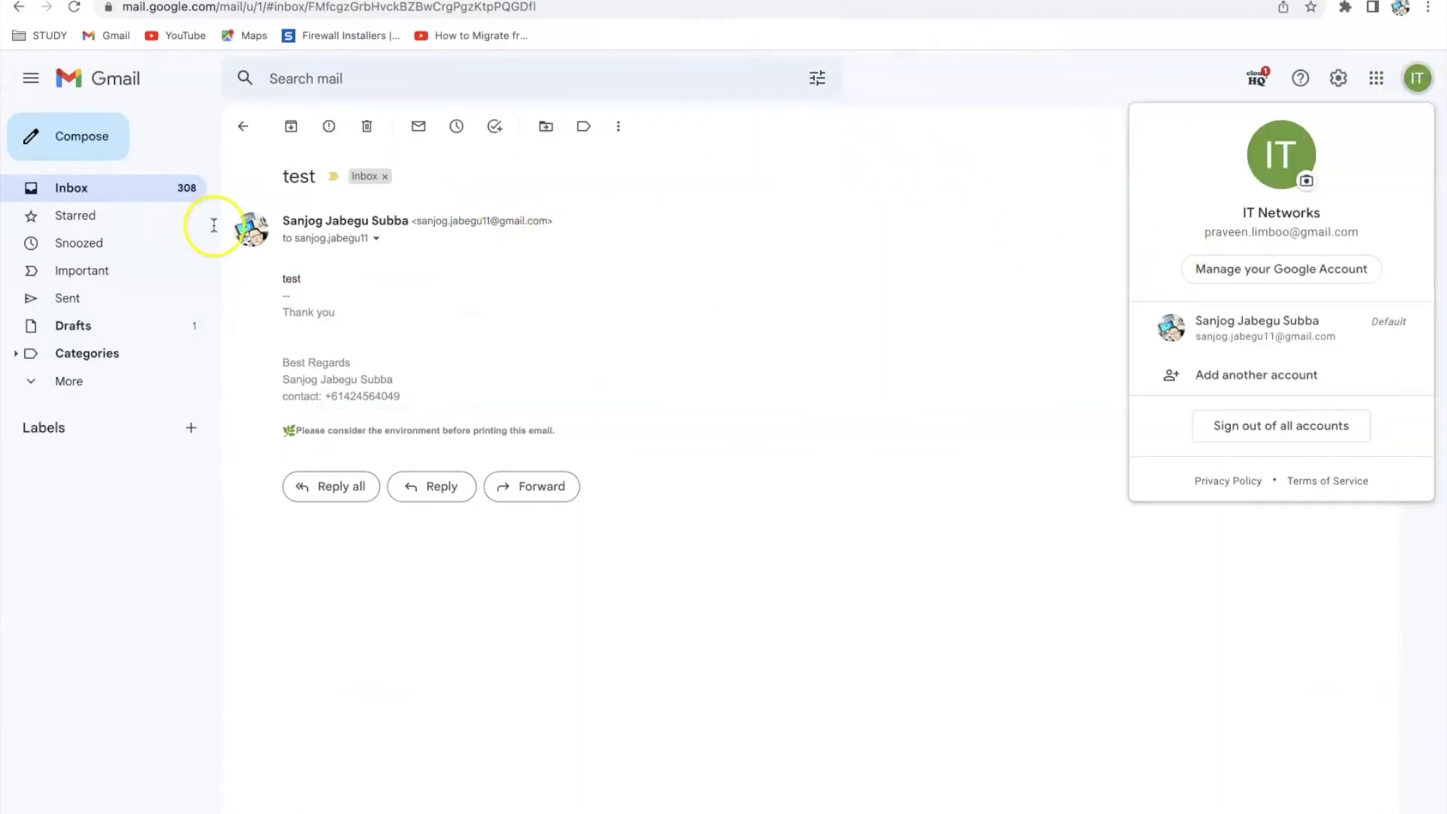
{"action": "left_click", "coordinate": [105, 189]}
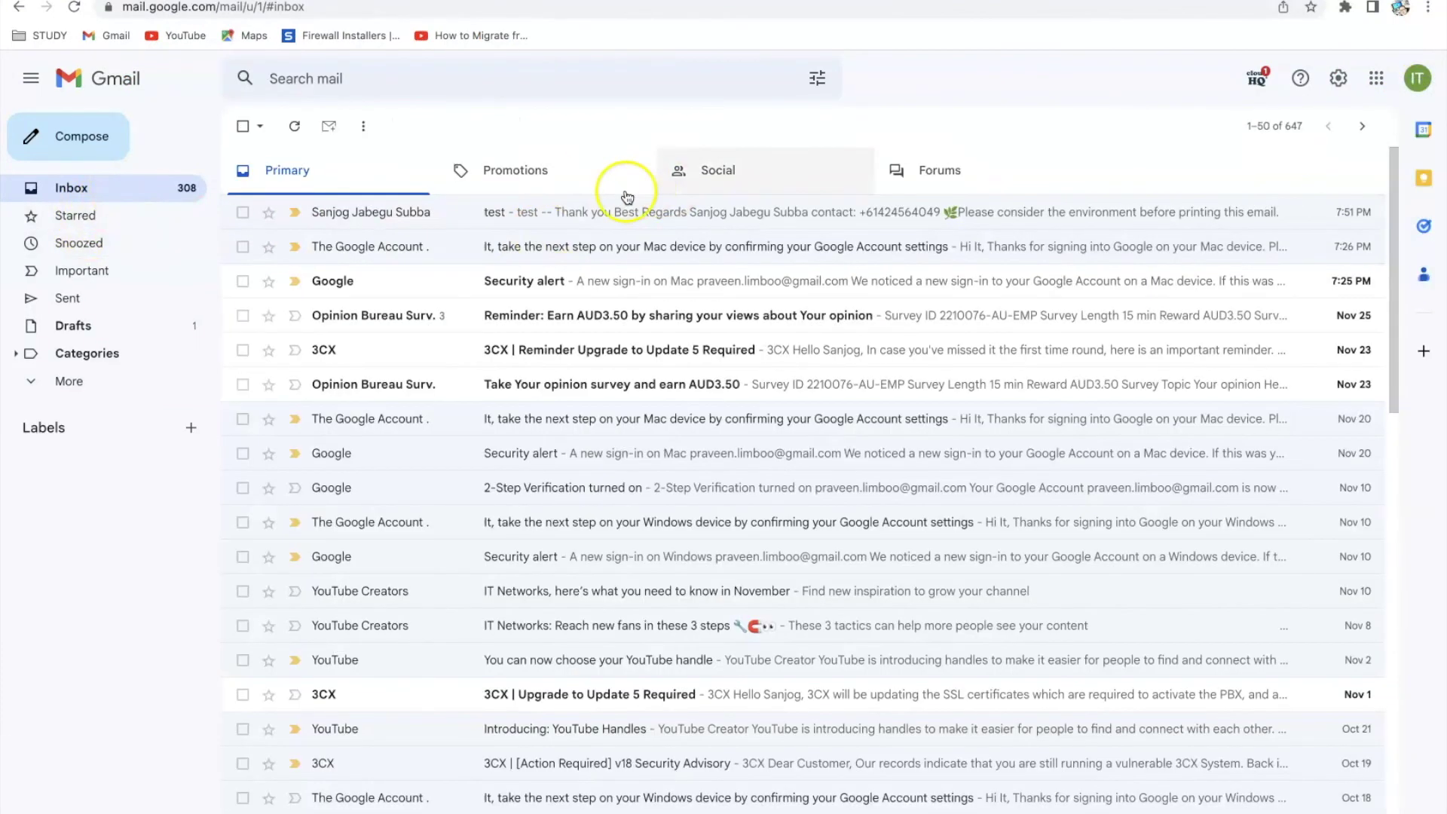